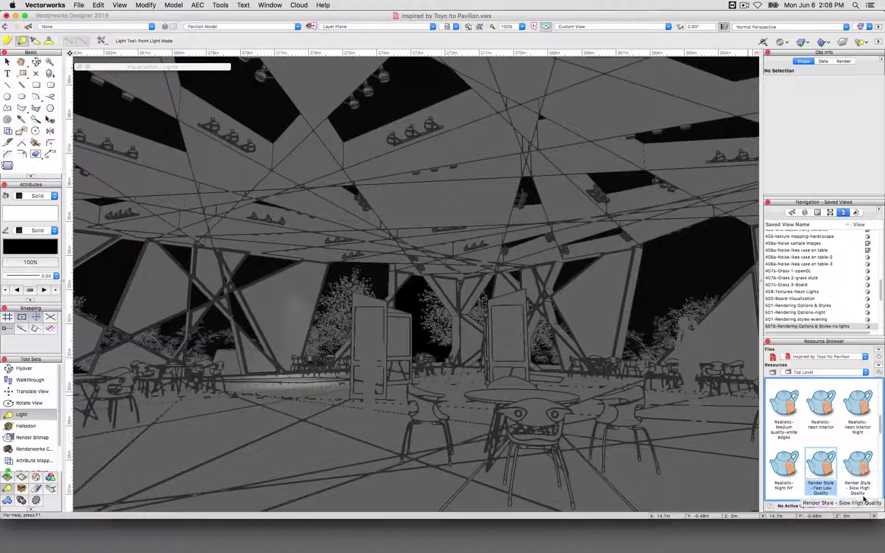
Review the settings of Render Style - Fast Low Quality, accept them, and render the pavilion interior view with that style.
{"action": "right_click", "coordinate": [825, 479]}
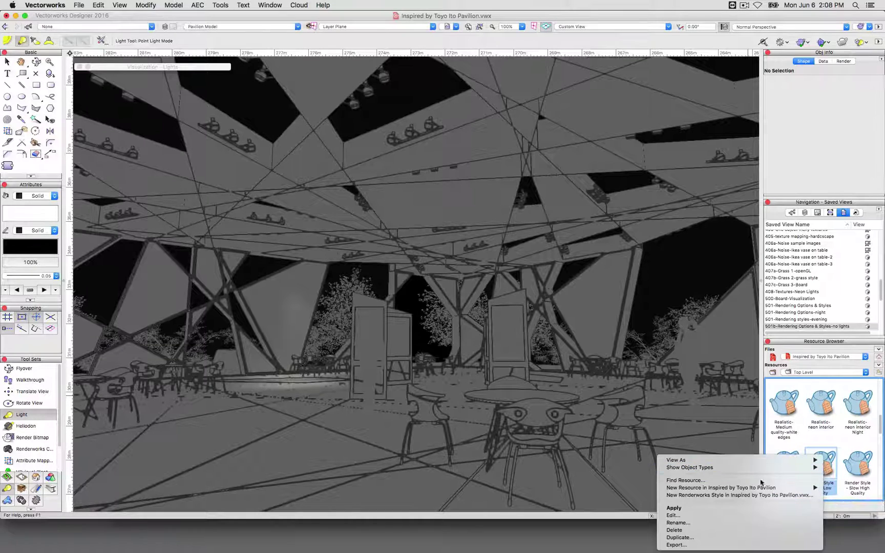
{"action": "left_click", "coordinate": [733, 515]}
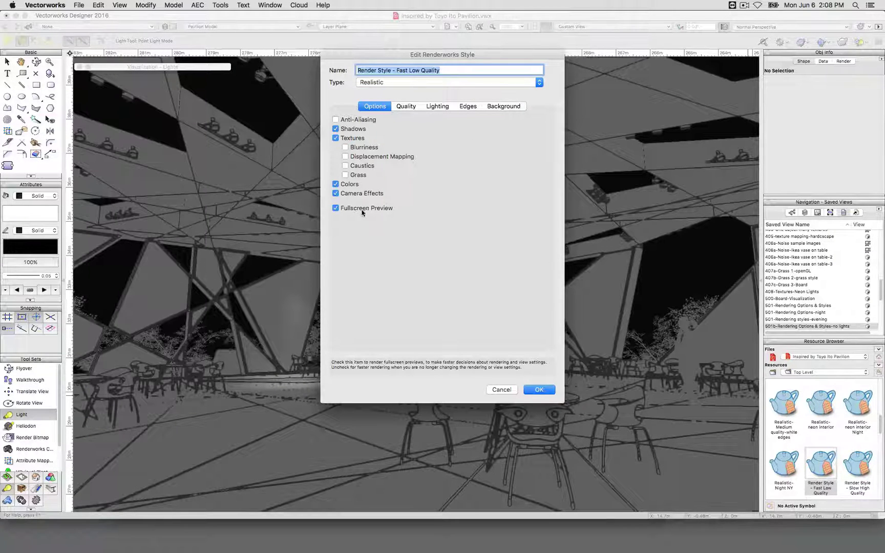
{"action": "left_click", "coordinate": [539, 391]}
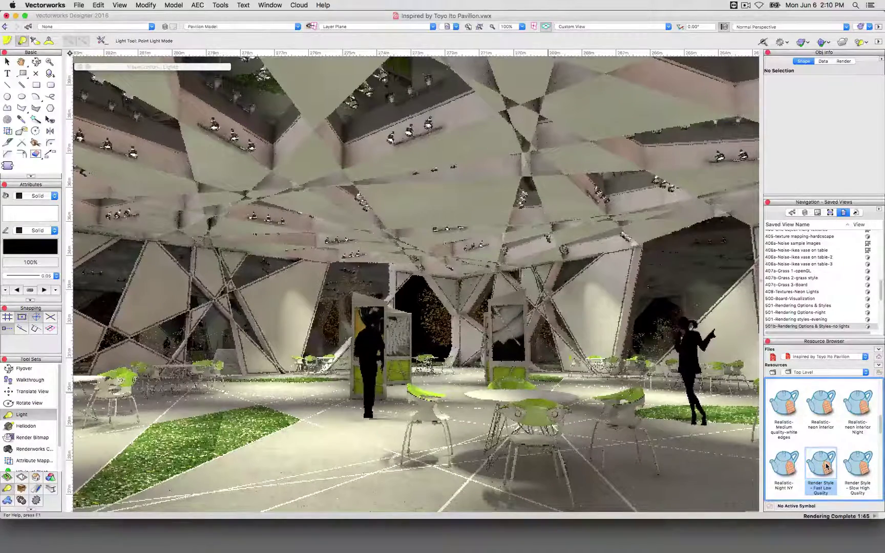
Render the pavilion interior view with Render Style - Slow High Quality.
{"action": "left_click", "coordinate": [859, 464]}
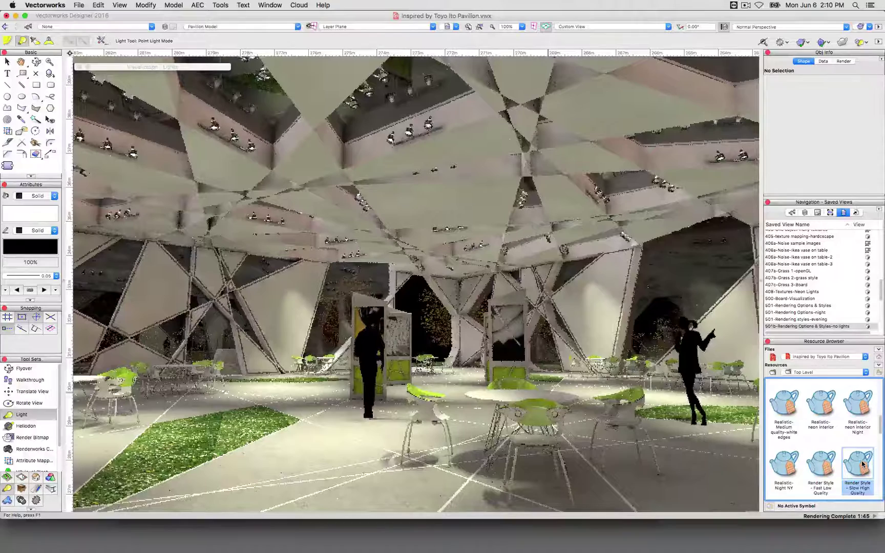
{"action": "double_click", "coordinate": [862, 464]}
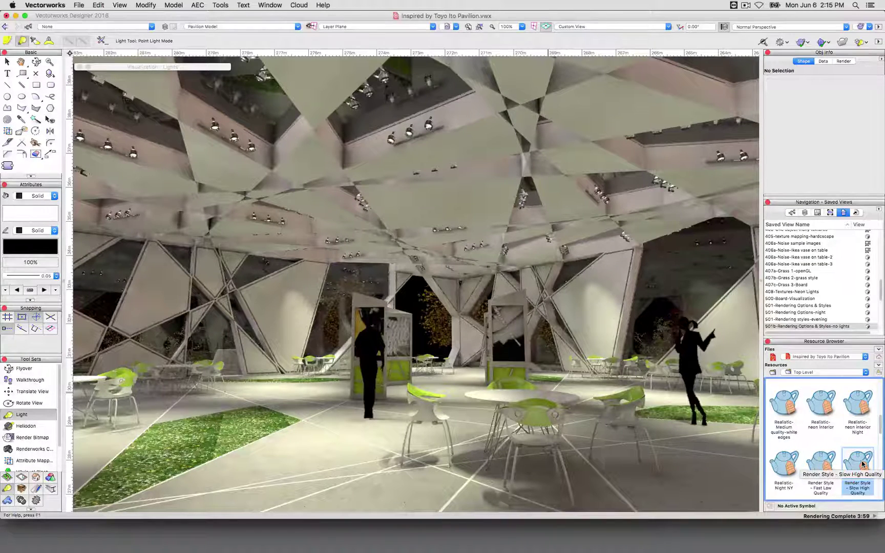
Activate the saved view 800b-Renders Realistic.
{"action": "scroll", "coordinate": [853, 290], "scroll_direction": "down", "scroll_amount": 10}
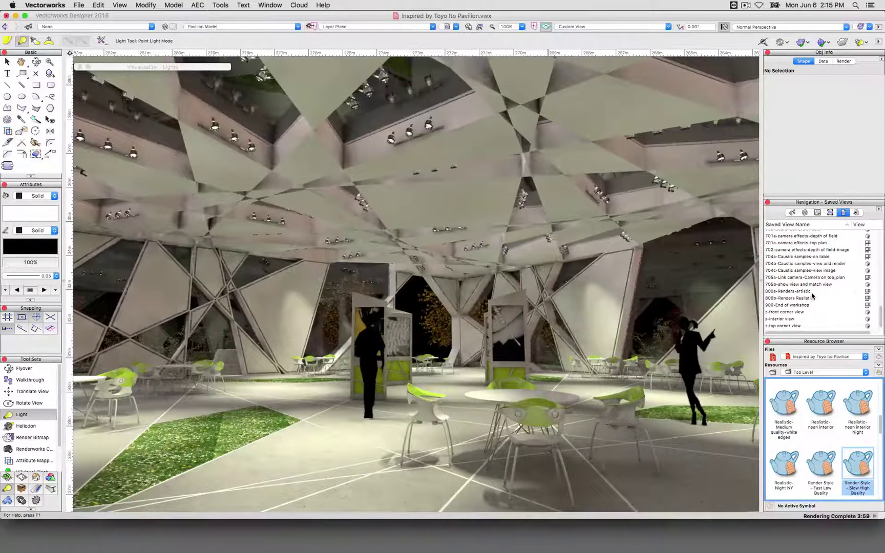
{"action": "left_click", "coordinate": [815, 299]}
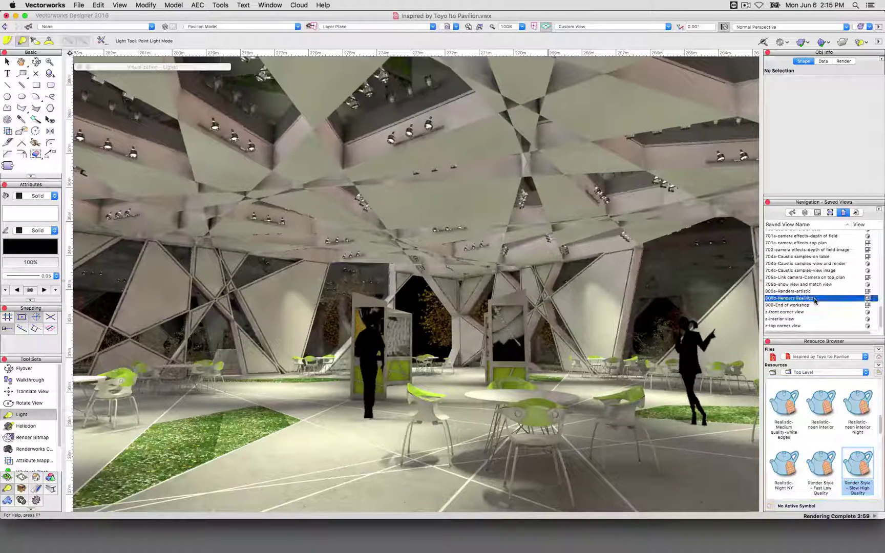
{"action": "double_click", "coordinate": [814, 298]}
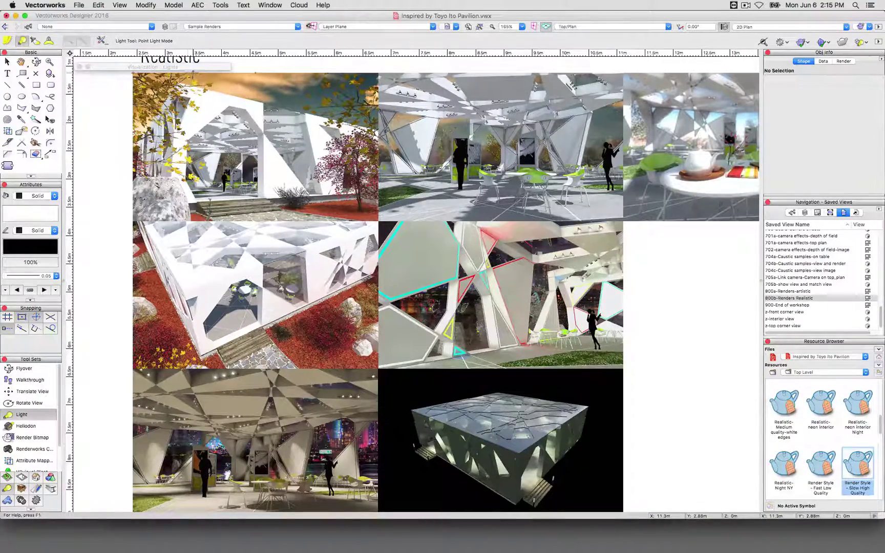
Examine the first realistic sample render, showing the pavilion's exterior entrance with trees and steps.
{"action": "scroll", "coordinate": [192, 76], "scroll_direction": "up", "scroll_amount": 5}
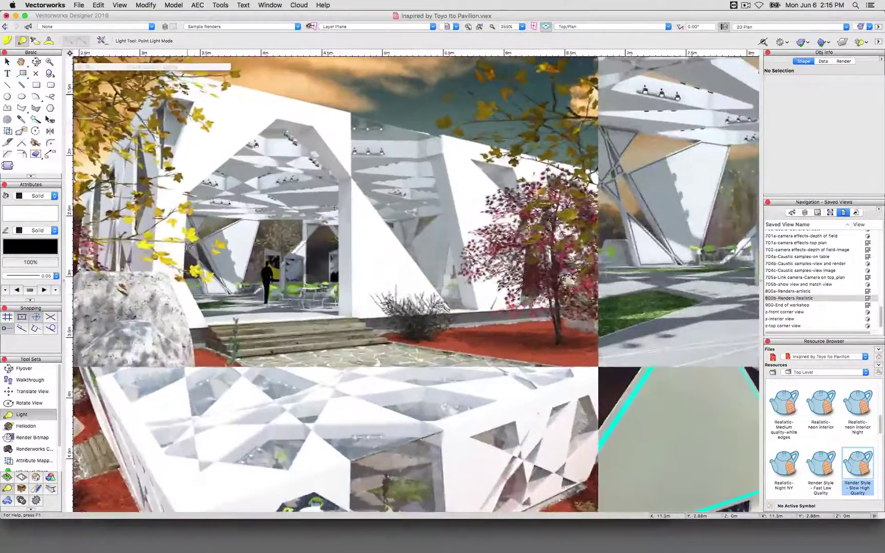
{"action": "scroll", "coordinate": [335, 207], "scroll_direction": "up", "scroll_amount": 3}
{"action": "left_click_drag", "start_coordinate": [252, 105], "coordinate": [302, 145]}
{"action": "scroll", "coordinate": [301, 145], "scroll_direction": "up", "scroll_amount": 2}
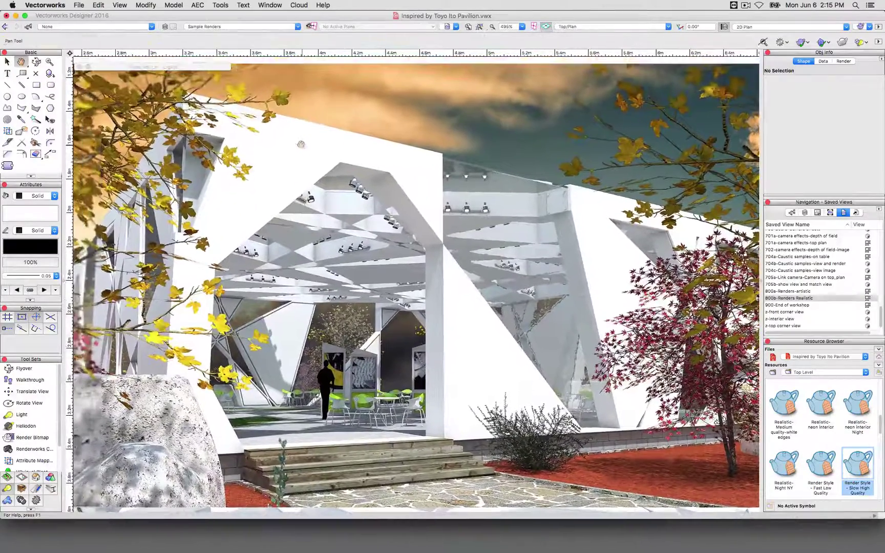
{"action": "left_click", "coordinate": [22, 414]}
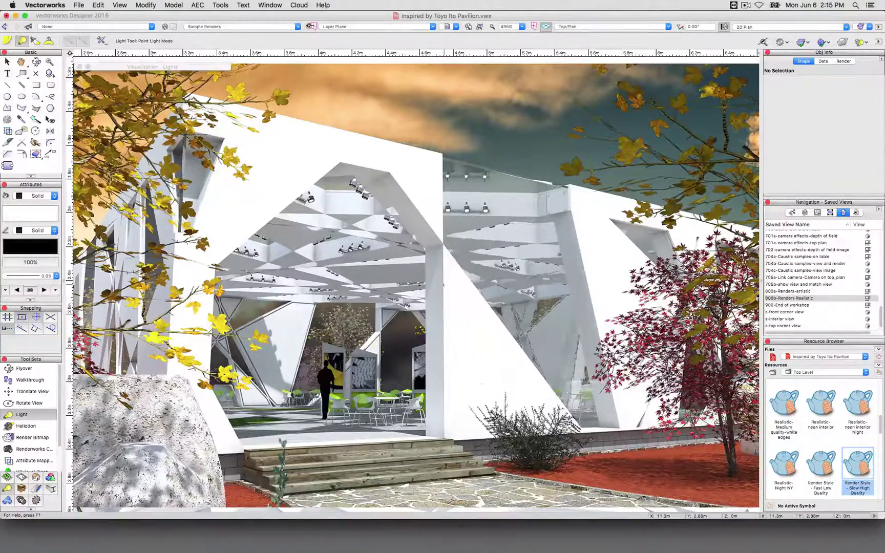
{"action": "scroll", "coordinate": [443, 285], "scroll_direction": "down", "scroll_amount": 2}
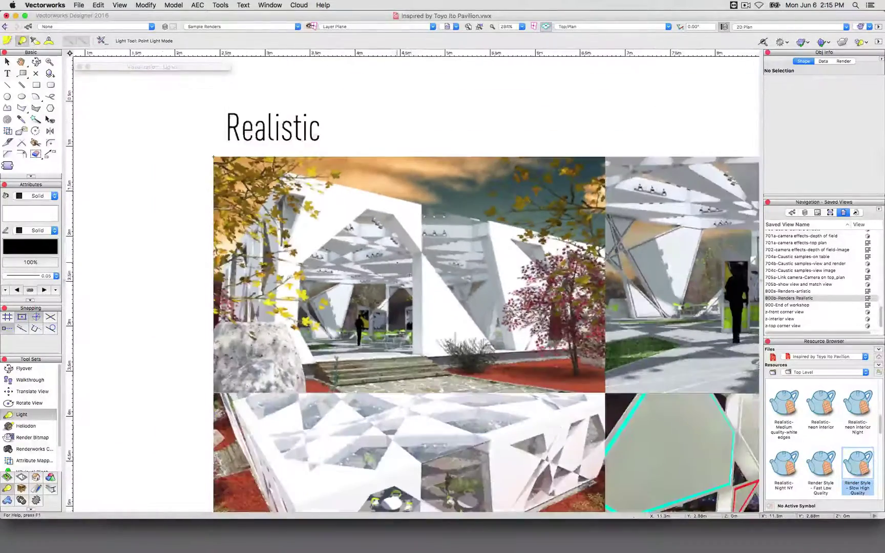
{"action": "key", "text": "x"}
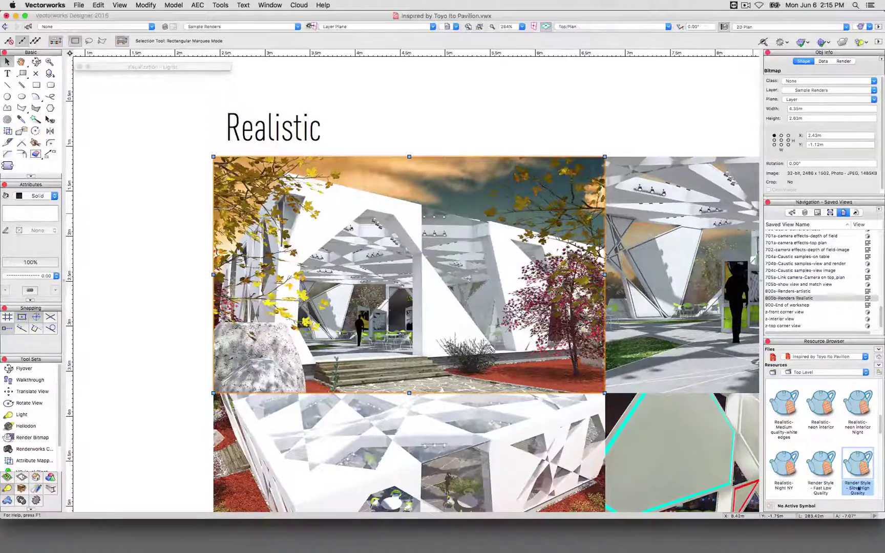
Examine the daytime interior sample render and the neighbouring close-up of the table with the teapot.
{"action": "key", "text": "h"}
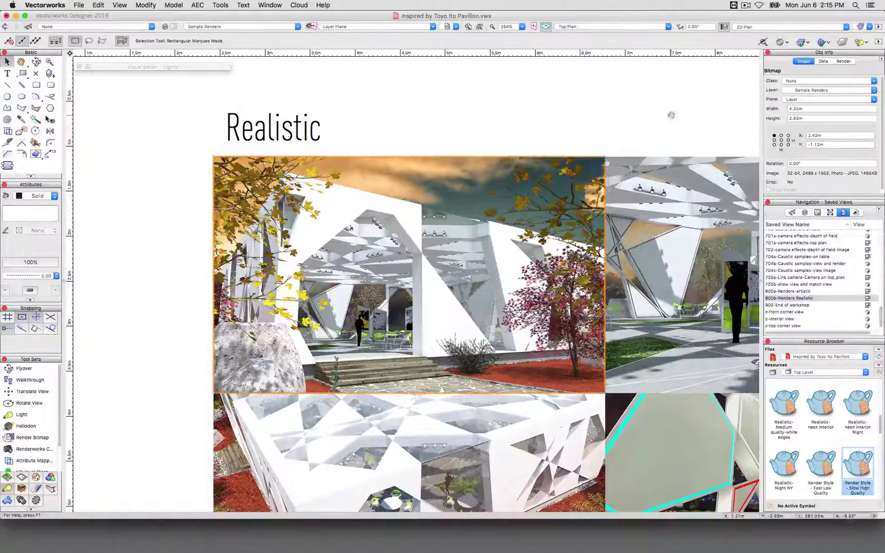
{"action": "left_click_drag", "start_coordinate": [670, 114], "coordinate": [349, 105]}
{"action": "key", "text": "x"}
{"action": "scroll", "coordinate": [342, 101], "scroll_direction": "down", "scroll_amount": 4}
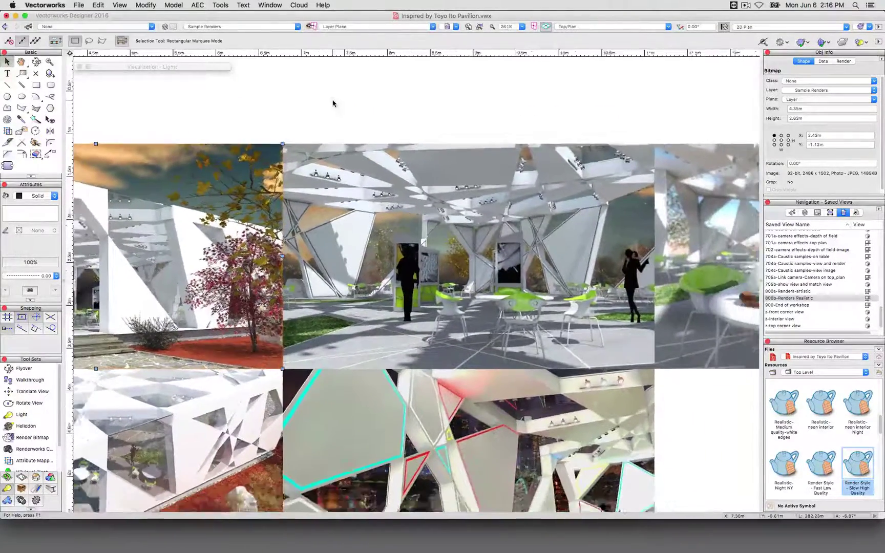
{"action": "key", "text": "h"}
{"action": "left_click_drag", "start_coordinate": [343, 100], "coordinate": [164, 140]}
{"action": "key", "text": "x"}
{"action": "scroll", "coordinate": [461, 273], "scroll_direction": "up", "scroll_amount": 6}
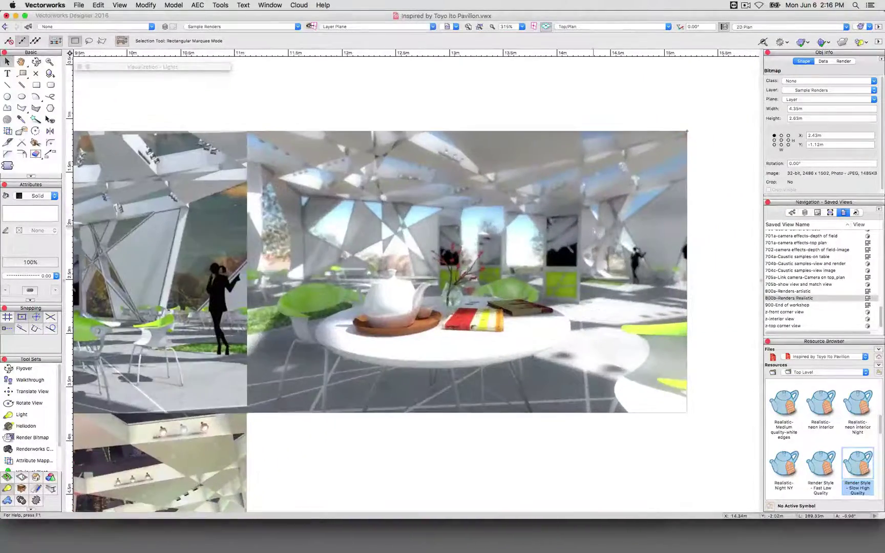
{"action": "scroll", "coordinate": [487, 272], "scroll_direction": "up", "scroll_amount": 3}
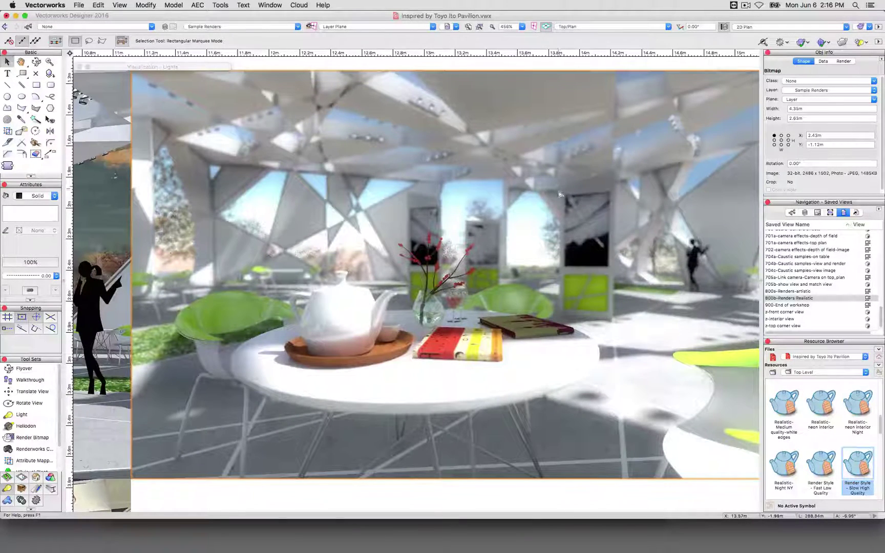
{"action": "scroll", "coordinate": [559, 194], "scroll_direction": "right", "scroll_amount": 3}
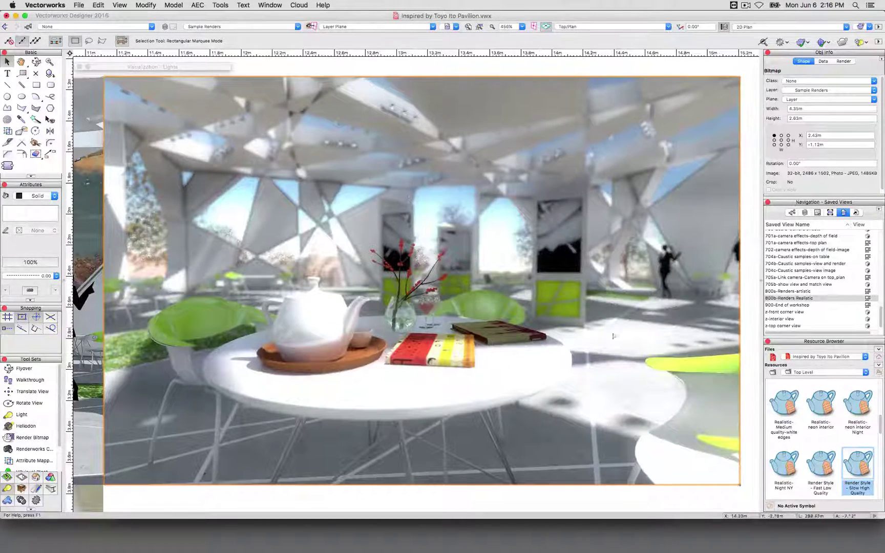
{"action": "scroll", "coordinate": [563, 219], "scroll_direction": "down", "scroll_amount": 5}
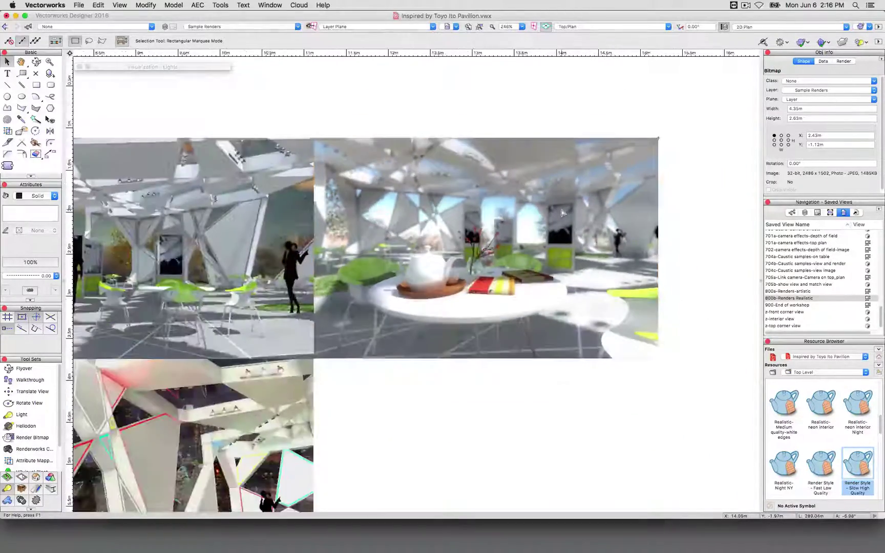
Examine the night interior render with the city skyline and the aerial night render of the pavilion.
{"action": "scroll", "coordinate": [276, 412], "scroll_direction": "up", "scroll_amount": 5}
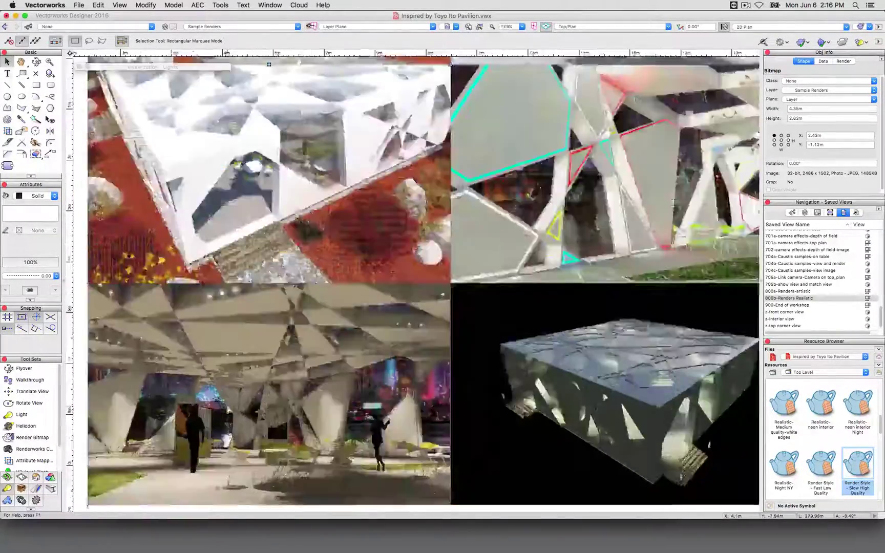
{"action": "scroll", "coordinate": [408, 174], "scroll_direction": "down", "scroll_amount": 2}
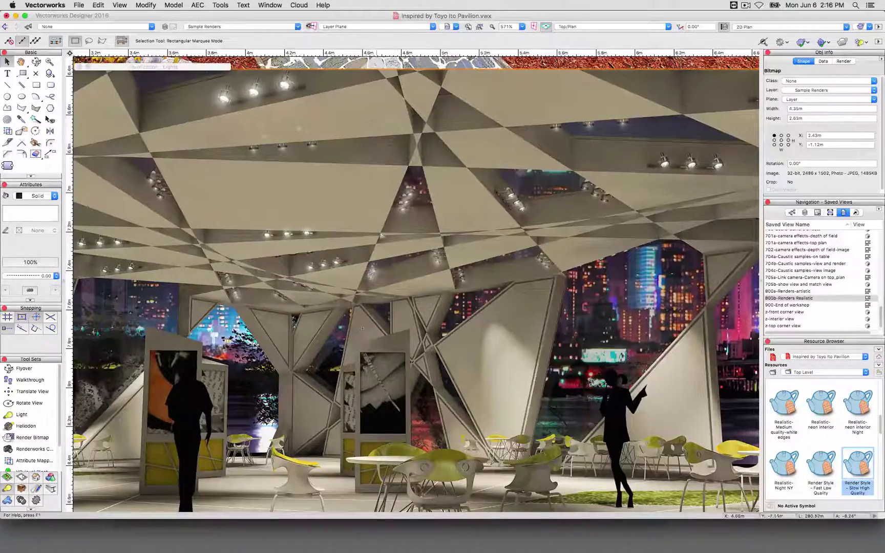
{"action": "scroll", "coordinate": [362, 328], "scroll_direction": "up", "scroll_amount": 4}
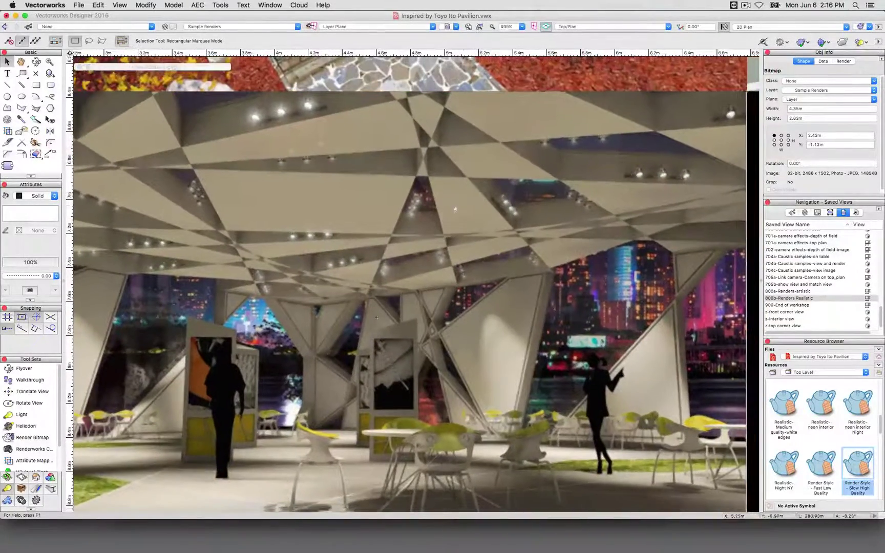
{"action": "scroll", "coordinate": [377, 318], "scroll_direction": "down", "scroll_amount": 5}
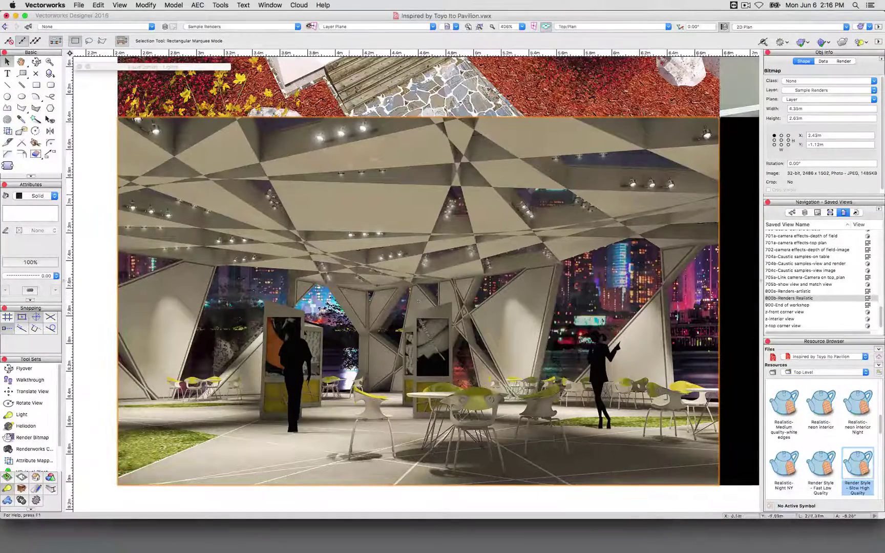
{"action": "scroll", "coordinate": [97, 427], "scroll_direction": "down", "scroll_amount": 3}
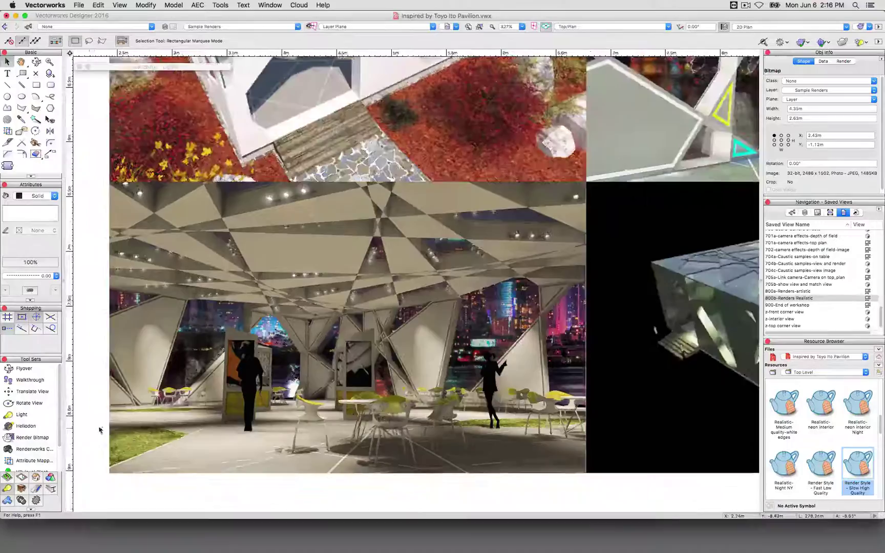
{"action": "scroll", "coordinate": [594, 450], "scroll_direction": "up", "scroll_amount": 3}
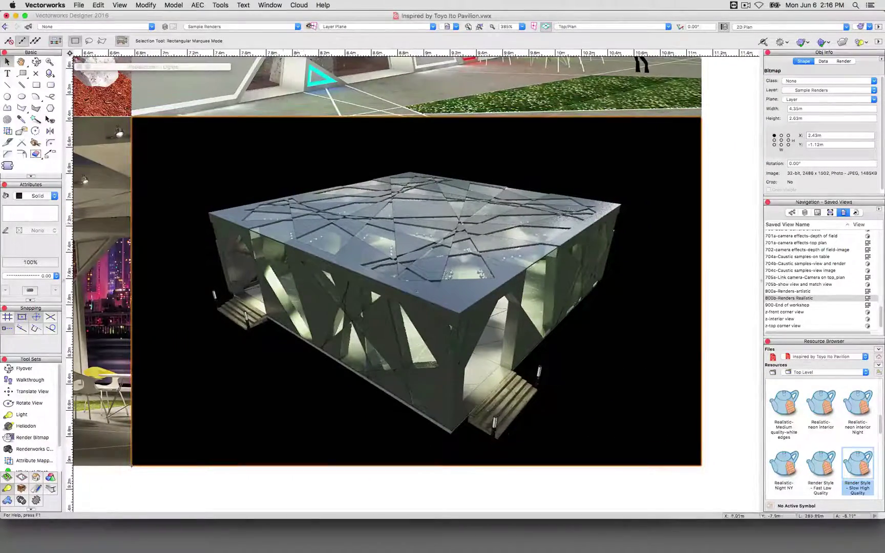
{"action": "scroll", "coordinate": [183, 340], "scroll_direction": "down", "scroll_amount": 1}
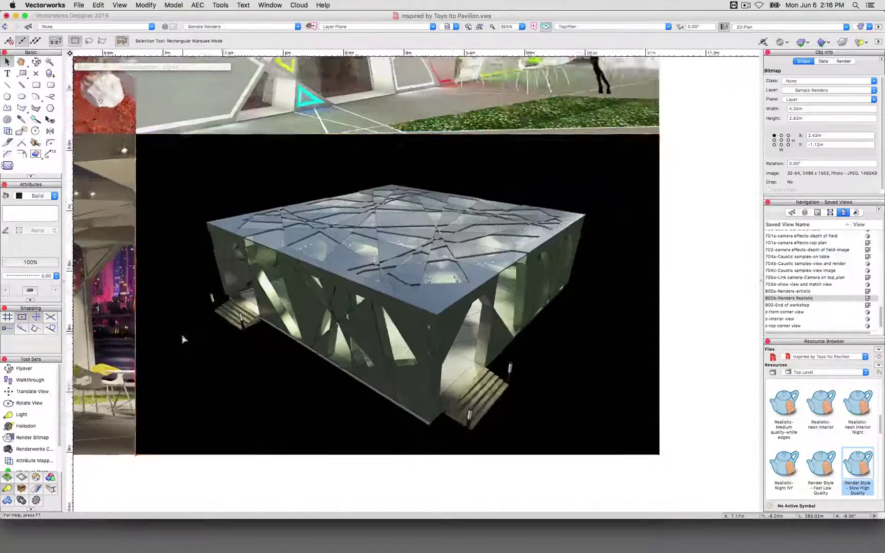
Bring the Artistic group of sample renders into view and compare its rendering styles.
{"action": "scroll", "coordinate": [183, 339], "scroll_direction": "down", "scroll_amount": 10}
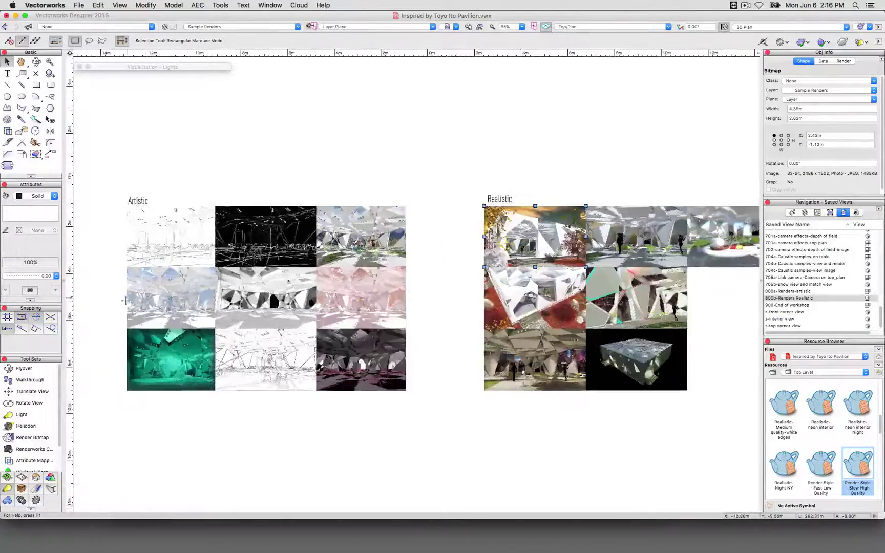
{"action": "scroll", "coordinate": [125, 301], "scroll_direction": "up", "scroll_amount": 2}
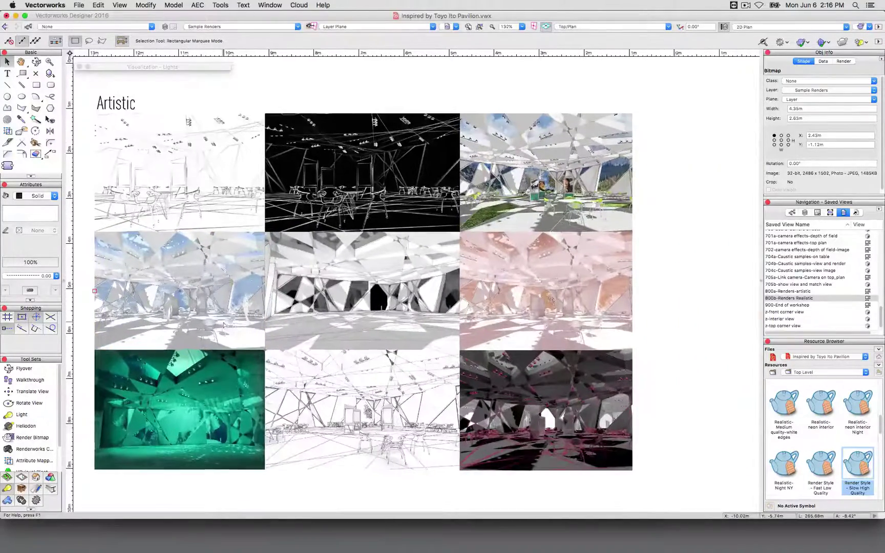
{"action": "scroll", "coordinate": [223, 325], "scroll_direction": "left", "scroll_amount": 3}
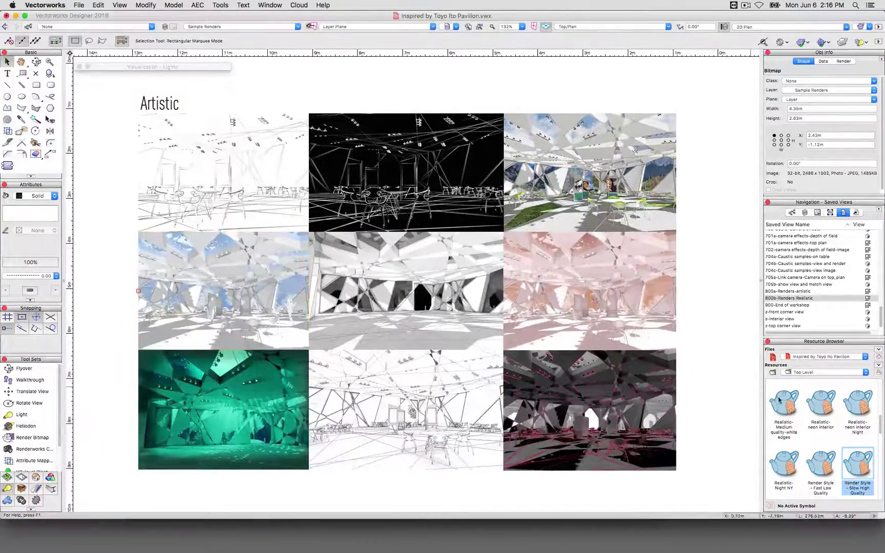
Inspect the available render types in the settings of Render Style - Slow High Quality, and close them without changes.
{"action": "right_click", "coordinate": [853, 454]}
{"action": "left_click", "coordinate": [702, 507]}
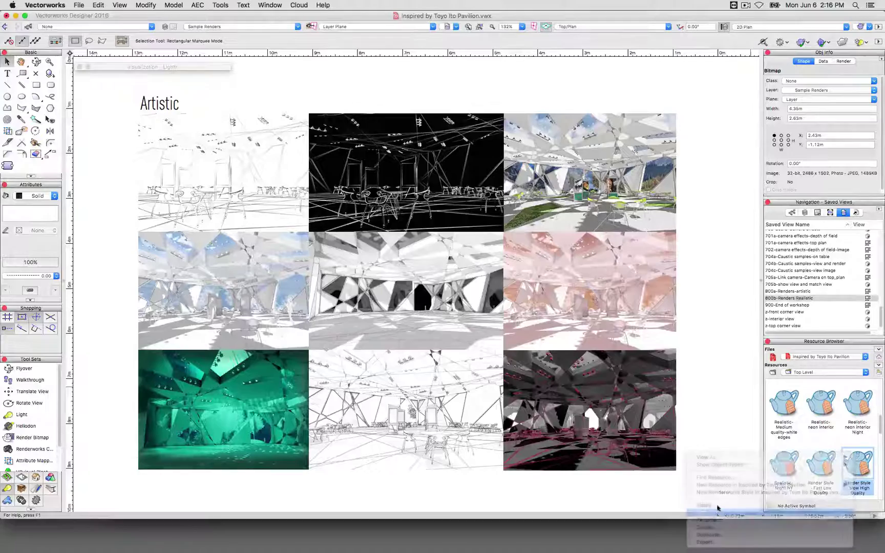
{"action": "left_click", "coordinate": [384, 82]}
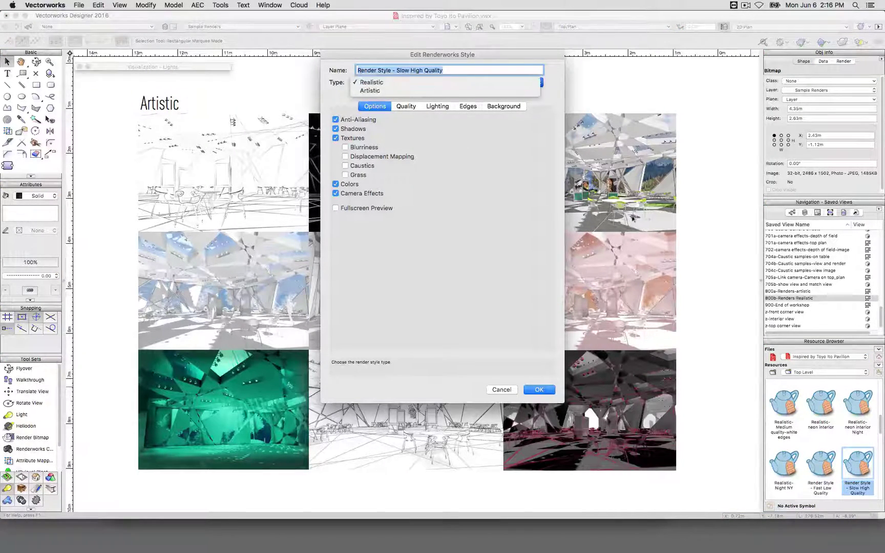
{"action": "left_click", "coordinate": [343, 91]}
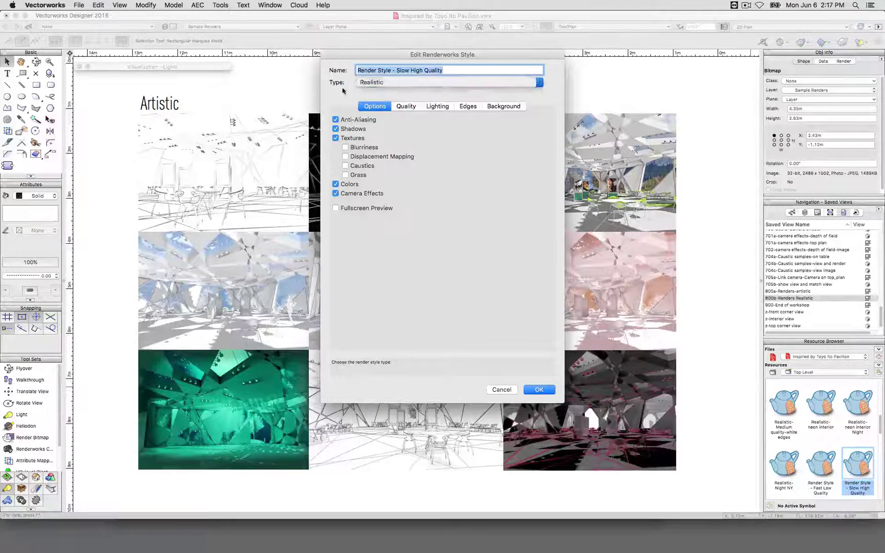
{"action": "left_click", "coordinate": [361, 83]}
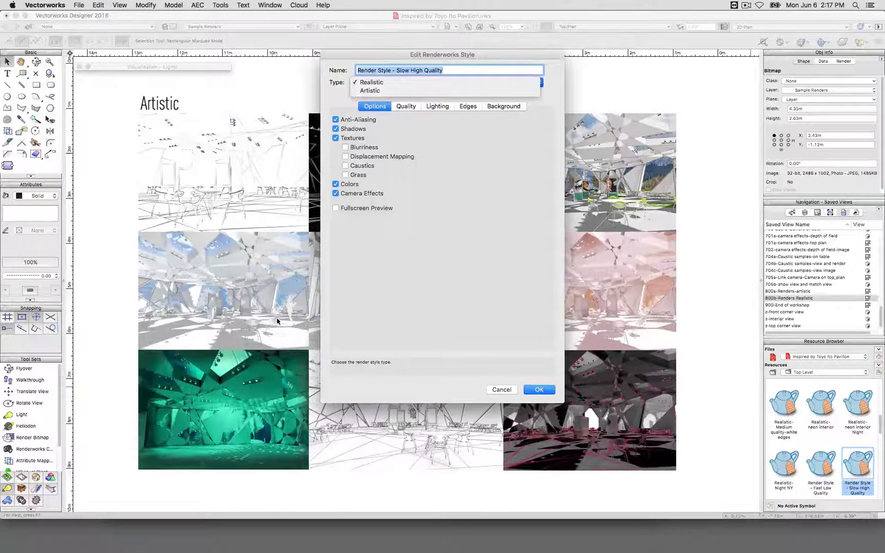
{"action": "left_click", "coordinate": [510, 391]}
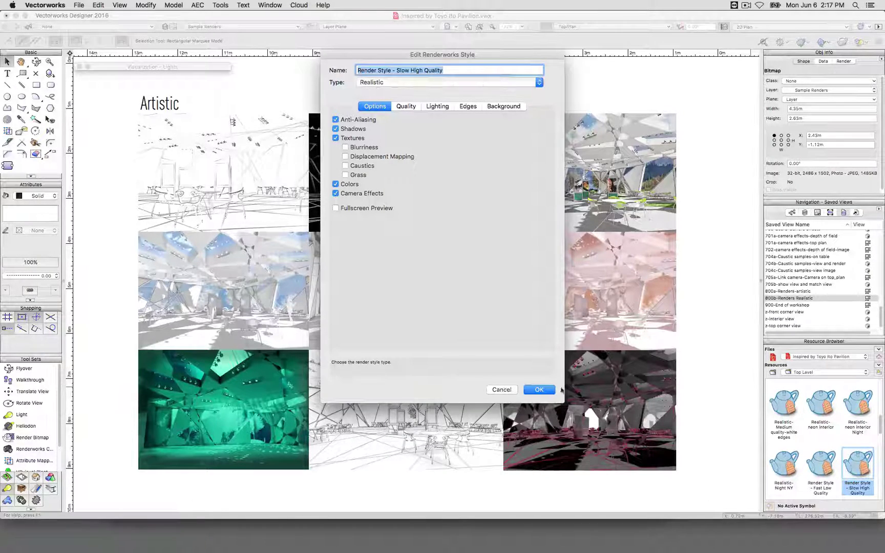
{"action": "left_click", "coordinate": [502, 390]}
Inspect the render types and artistic edge settings of the Sketch-black back-orange clone lines style, and close them without changes.
{"action": "scroll", "coordinate": [833, 471], "scroll_direction": "down", "scroll_amount": 5}
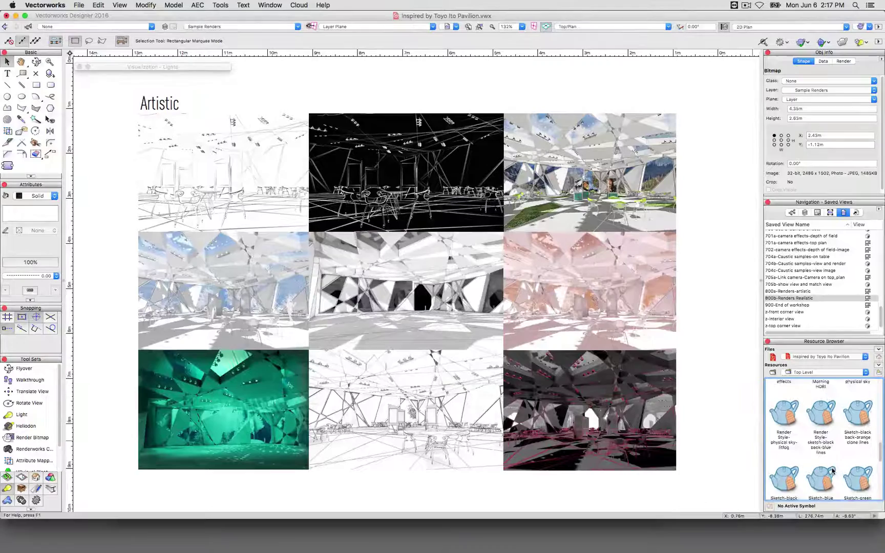
{"action": "scroll", "coordinate": [832, 470], "scroll_direction": "down", "scroll_amount": 1}
{"action": "right_click", "coordinate": [848, 403]}
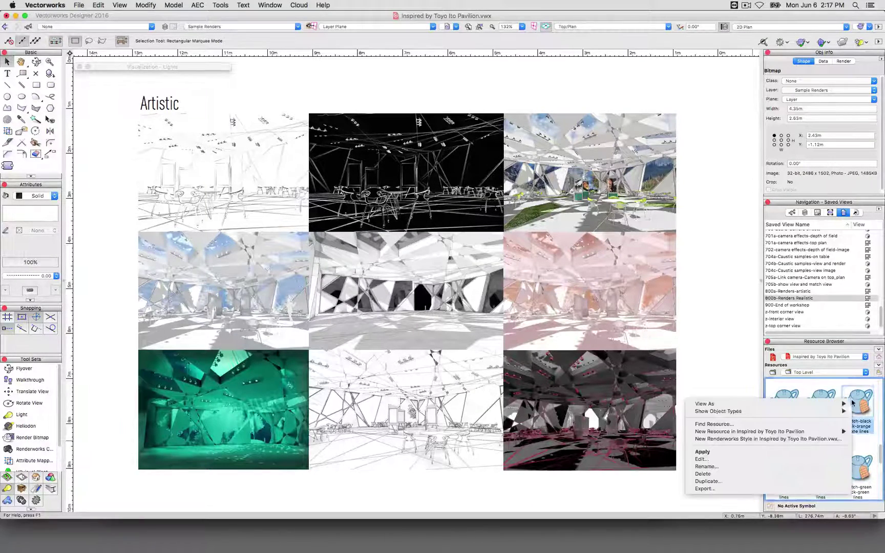
{"action": "left_click", "coordinate": [748, 458]}
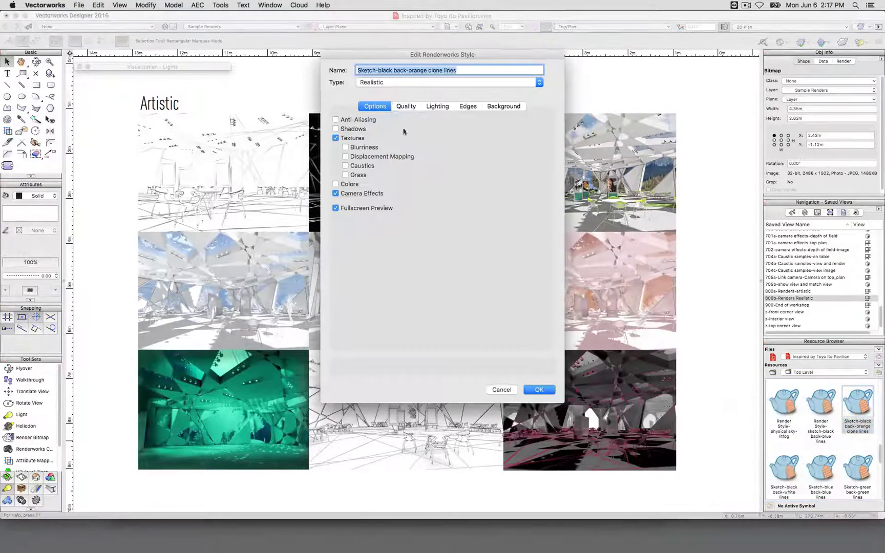
{"action": "left_click", "coordinate": [385, 83]}
{"action": "key", "text": "Escape"}
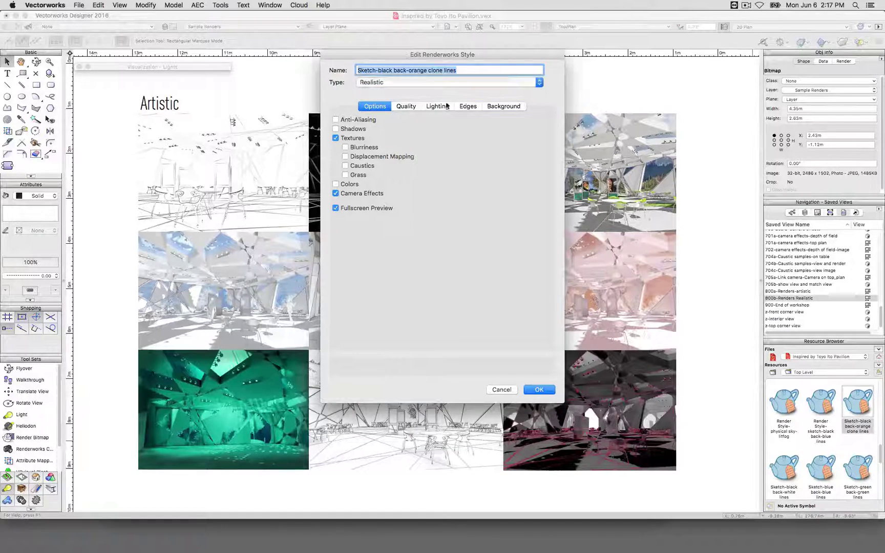
{"action": "left_click", "coordinate": [468, 107]}
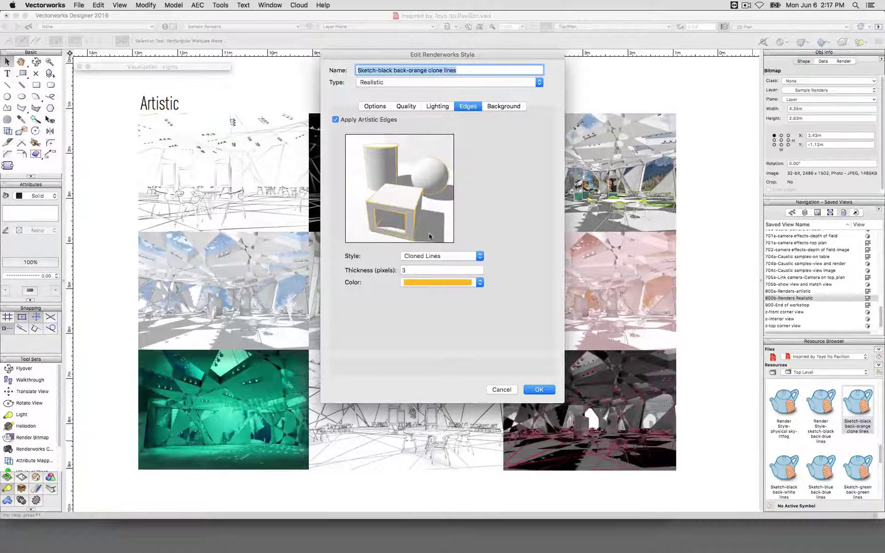
{"action": "left_click", "coordinate": [539, 390]}
Open the White Model black background render style for editing and try changing its type to Artistic.
{"action": "scroll", "coordinate": [820, 436], "scroll_direction": "down", "scroll_amount": 3}
{"action": "right_click", "coordinate": [818, 415]}
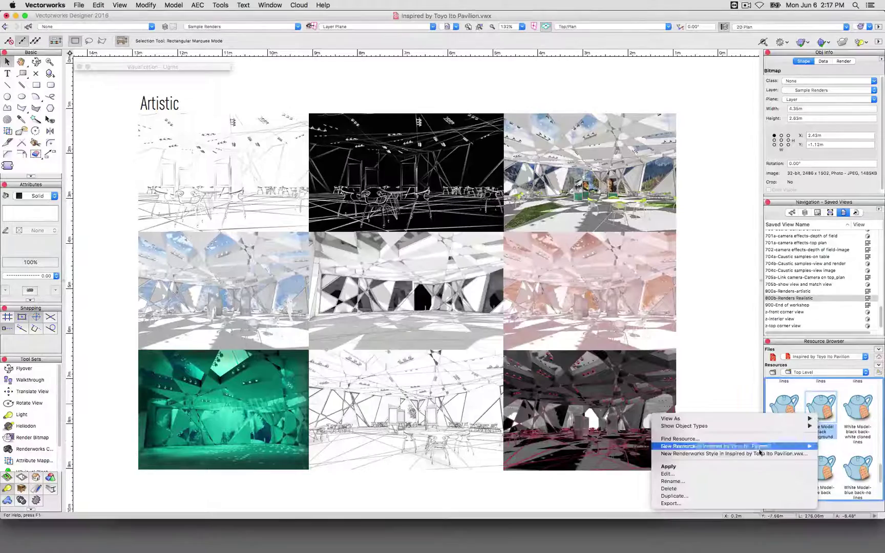
{"action": "left_click", "coordinate": [743, 473]}
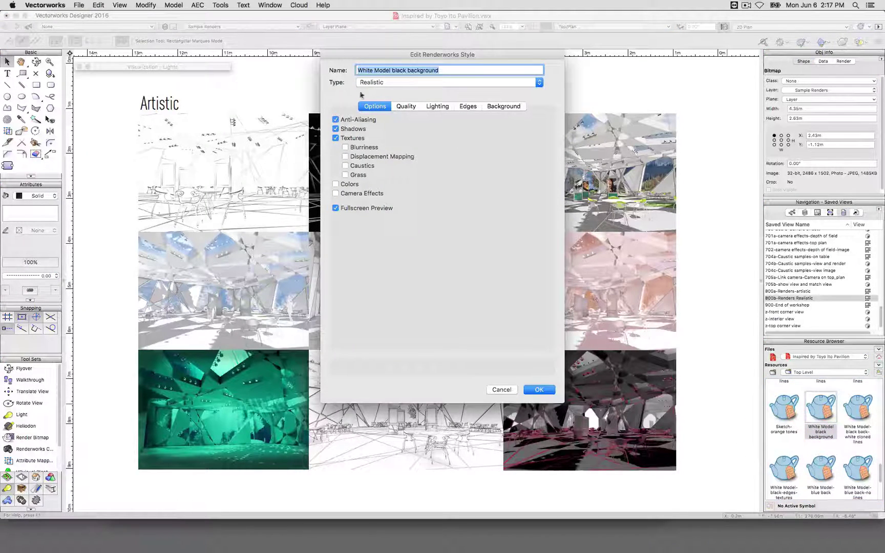
{"action": "left_click", "coordinate": [372, 82]}
{"action": "left_click", "coordinate": [381, 90]}
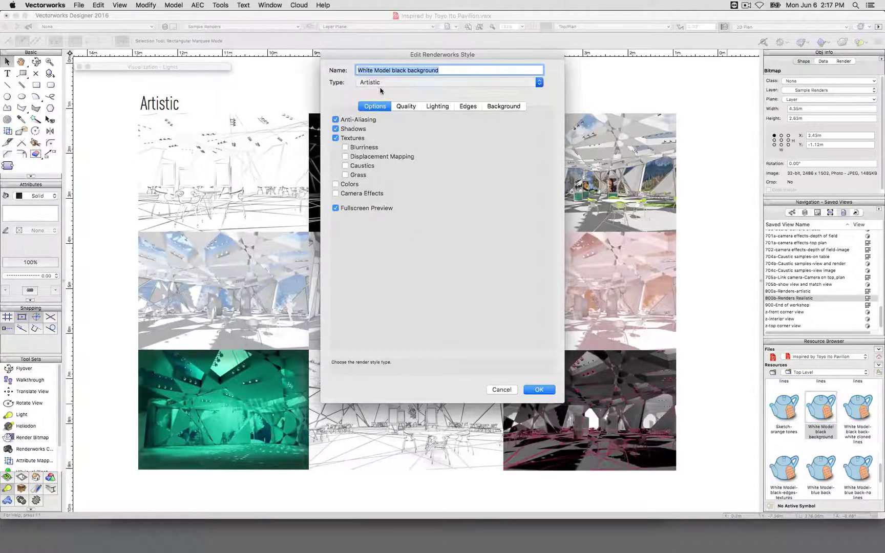
Compare the artistic style settings and the background settings available for the Artistic render type.
{"action": "left_click", "coordinate": [467, 108]}
{"action": "left_click", "coordinate": [415, 107]}
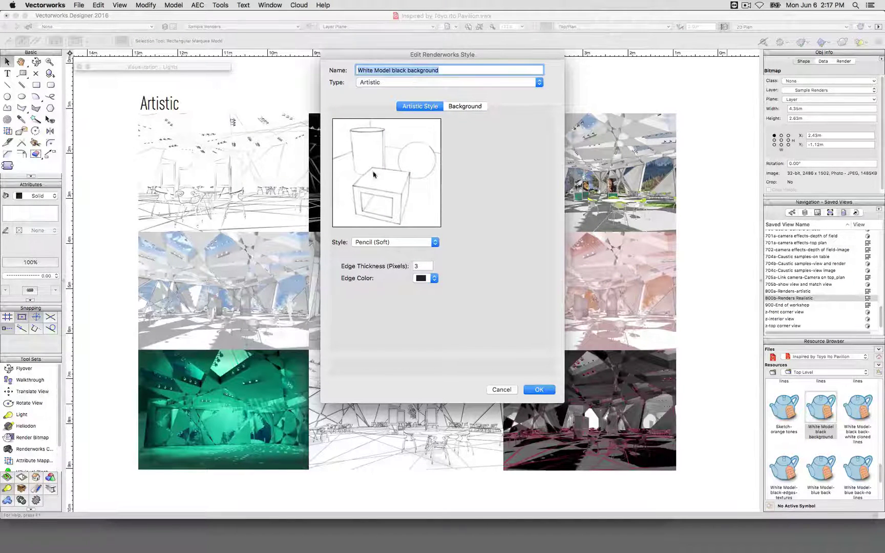
{"action": "left_click", "coordinate": [460, 107]}
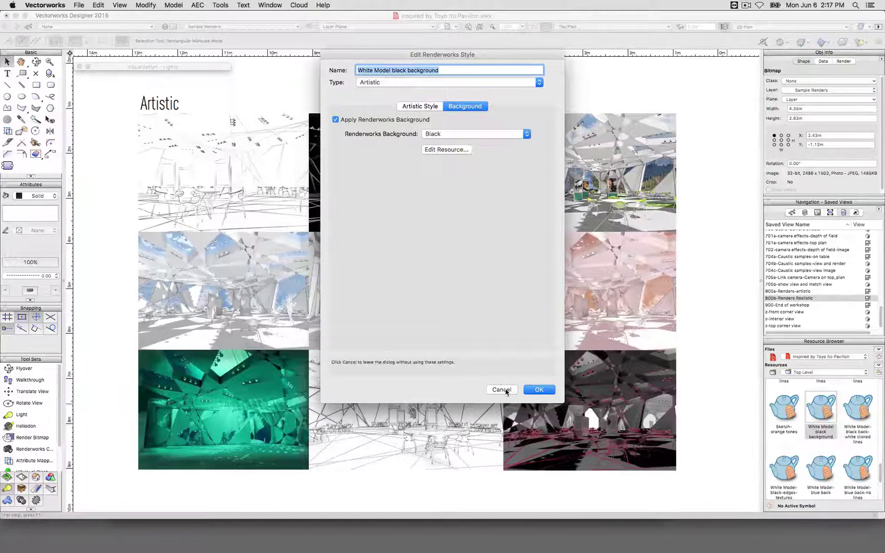
{"action": "left_click", "coordinate": [432, 109]}
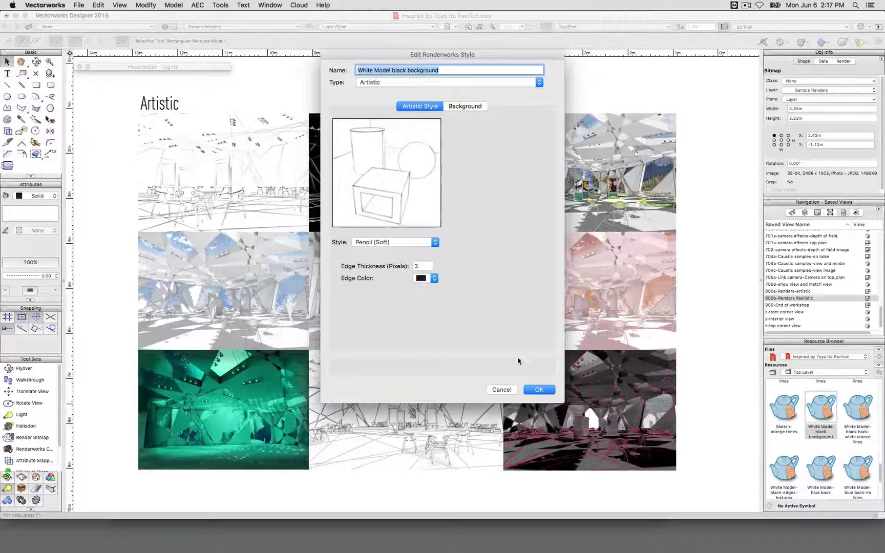
{"action": "left_click", "coordinate": [465, 106]}
{"action": "left_click", "coordinate": [430, 108]}
Try the Cartoon artistic style in the White Model black background style, and discard the changes.
{"action": "left_click", "coordinate": [393, 242]}
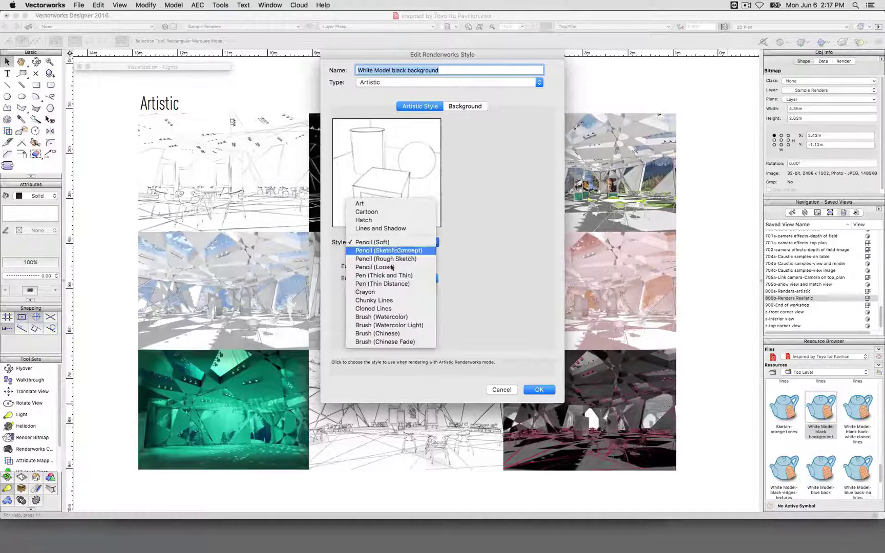
{"action": "left_click", "coordinate": [388, 212]}
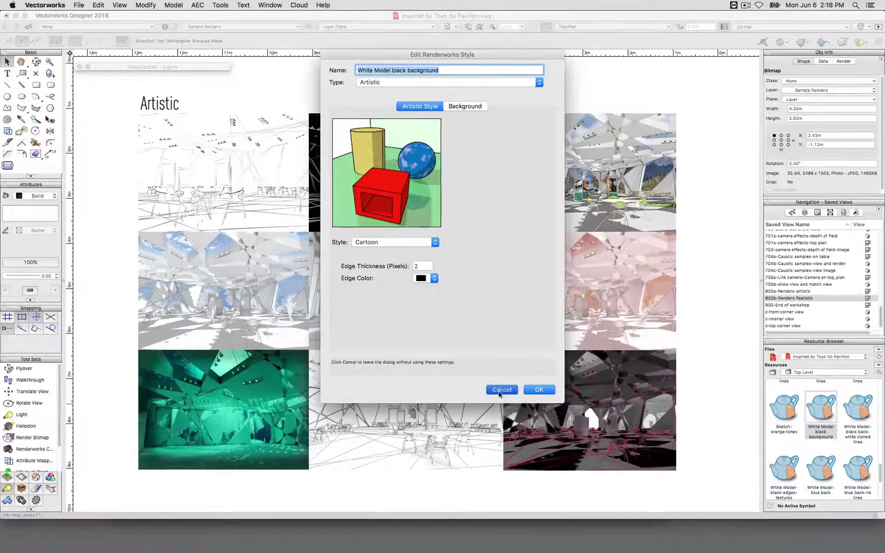
{"action": "left_click", "coordinate": [539, 389]}
Examine the two white-background line sketch renders in the bottom and top rows of the Artistic samples.
{"action": "scroll", "coordinate": [536, 333], "scroll_direction": "up", "scroll_amount": 5}
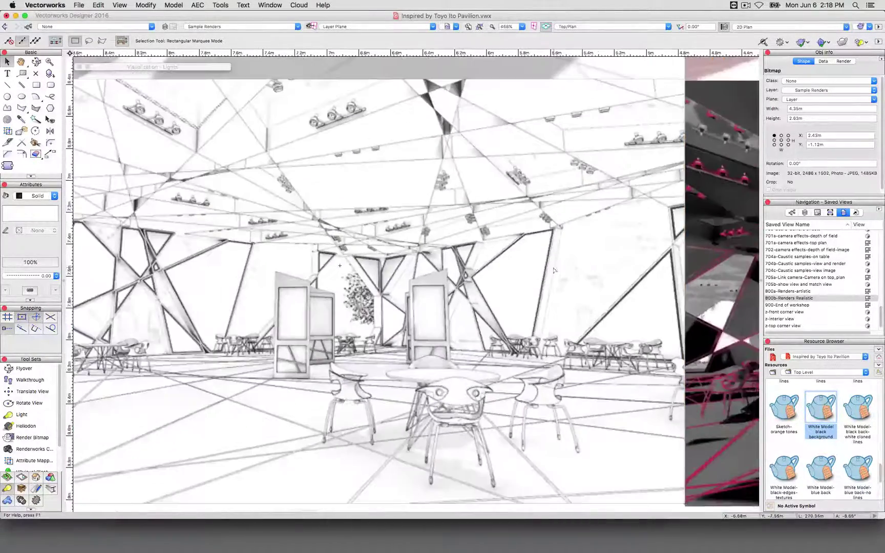
{"action": "scroll", "coordinate": [536, 334], "scroll_direction": "up", "scroll_amount": 1}
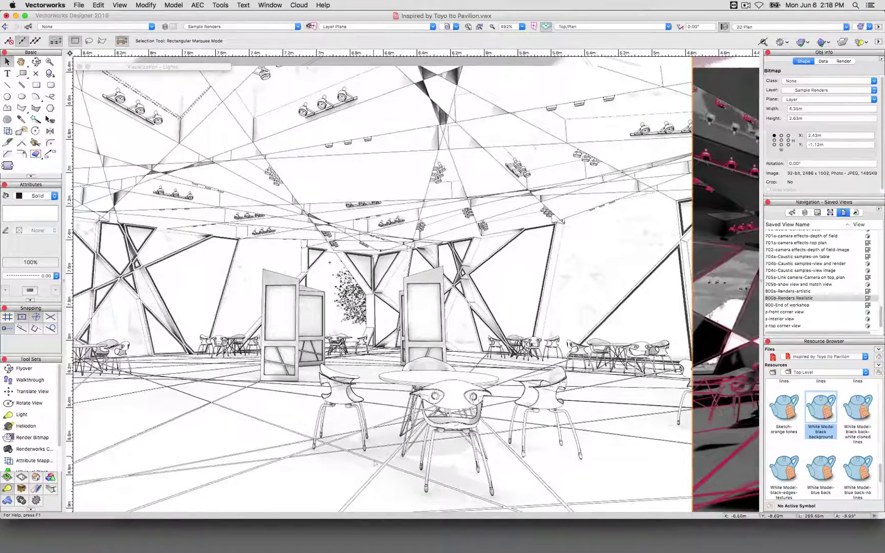
{"action": "scroll", "coordinate": [512, 507], "scroll_direction": "down", "scroll_amount": 3}
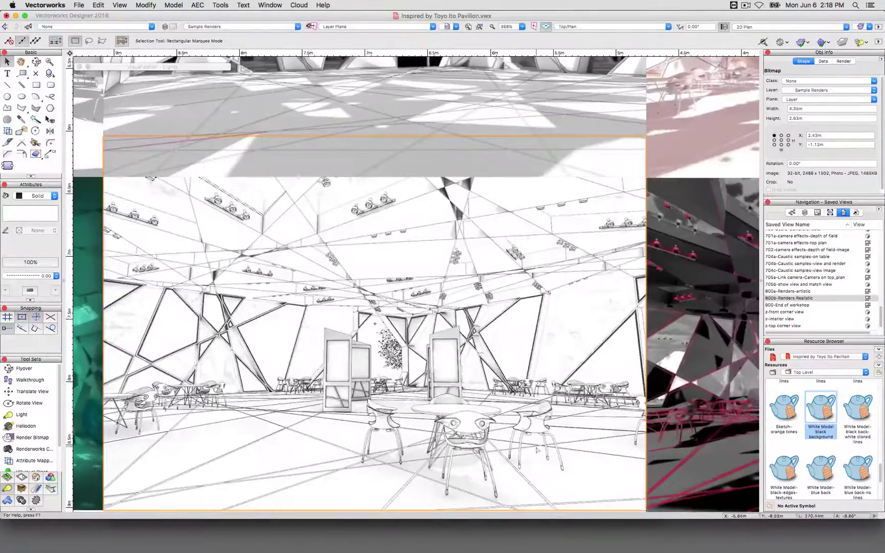
{"action": "scroll", "coordinate": [551, 358], "scroll_direction": "down", "scroll_amount": 5}
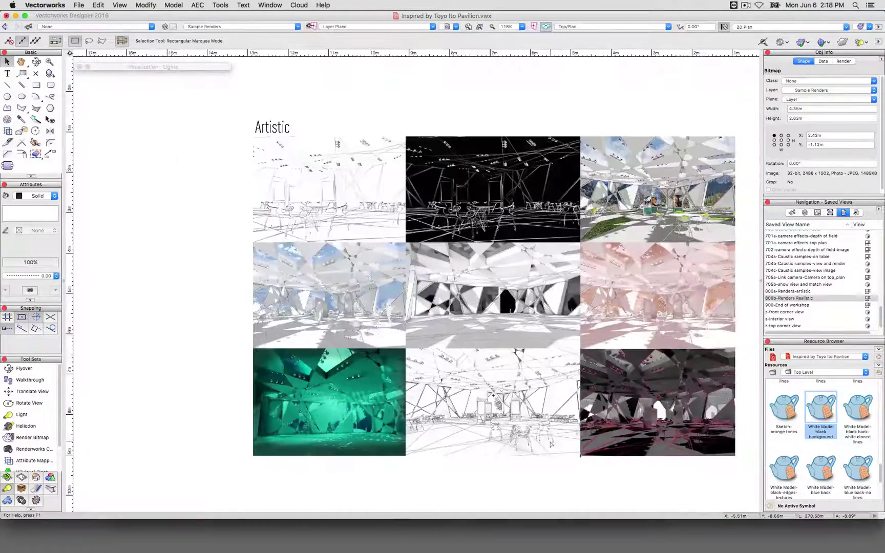
{"action": "scroll", "coordinate": [307, 169], "scroll_direction": "up", "scroll_amount": 6}
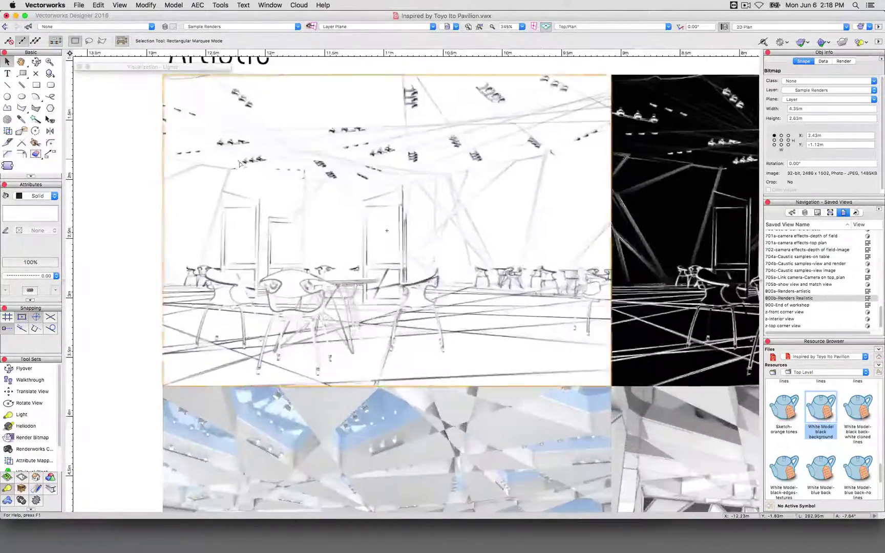
{"action": "scroll", "coordinate": [405, 205], "scroll_direction": "down", "scroll_amount": 1}
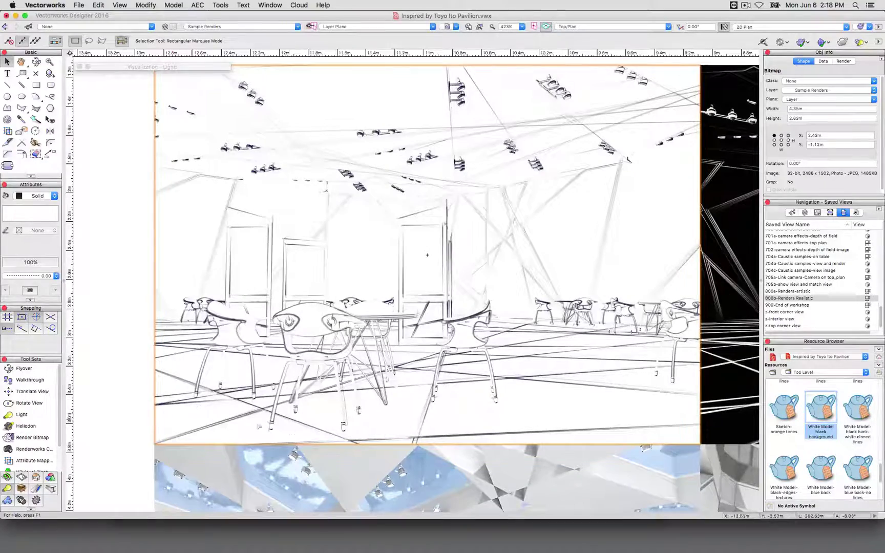
{"action": "scroll", "coordinate": [427, 255], "scroll_direction": "down", "scroll_amount": 4}
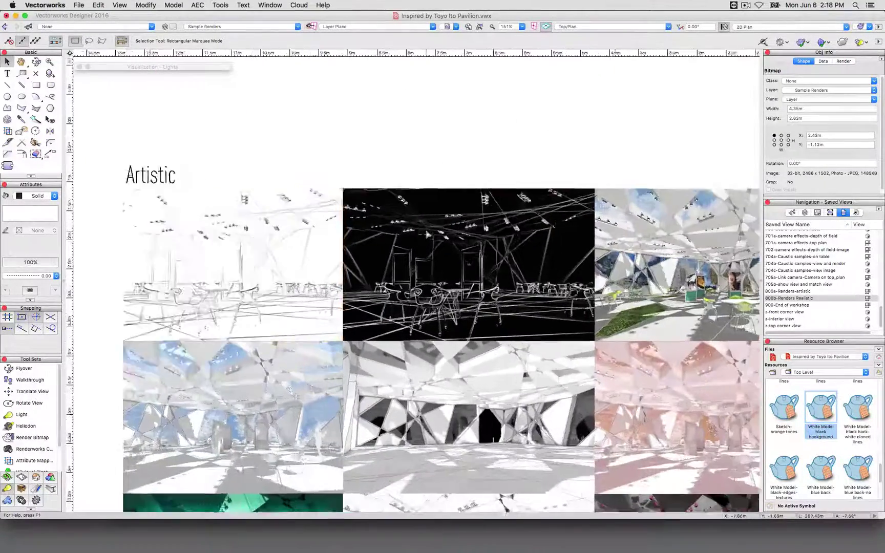
Examine the white-on-black line sketch and the neighbouring full-colour render with grass and mountain background.
{"action": "scroll", "coordinate": [461, 256], "scroll_direction": "up", "scroll_amount": 4}
{"action": "middle_click_drag", "start_coordinate": [461, 256], "coordinate": [438, 274]}
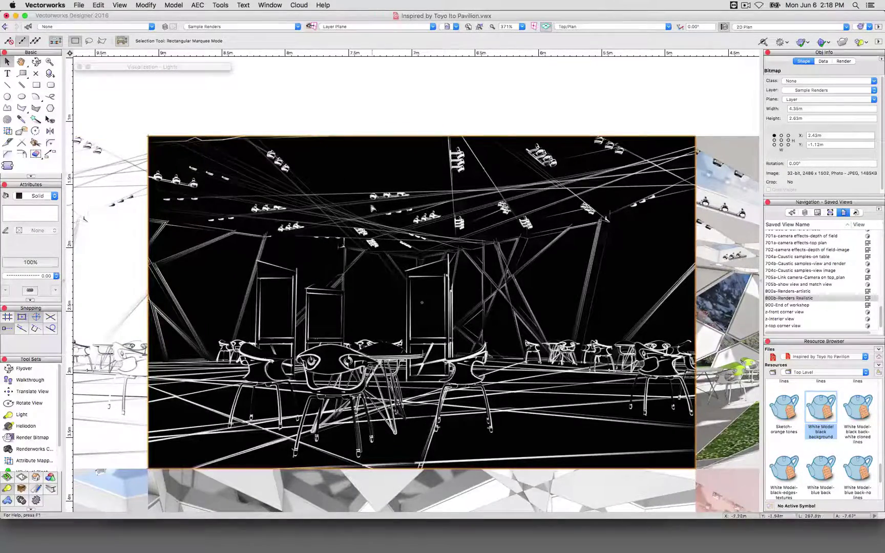
{"action": "scroll", "coordinate": [344, 194], "scroll_direction": "down", "scroll_amount": 4}
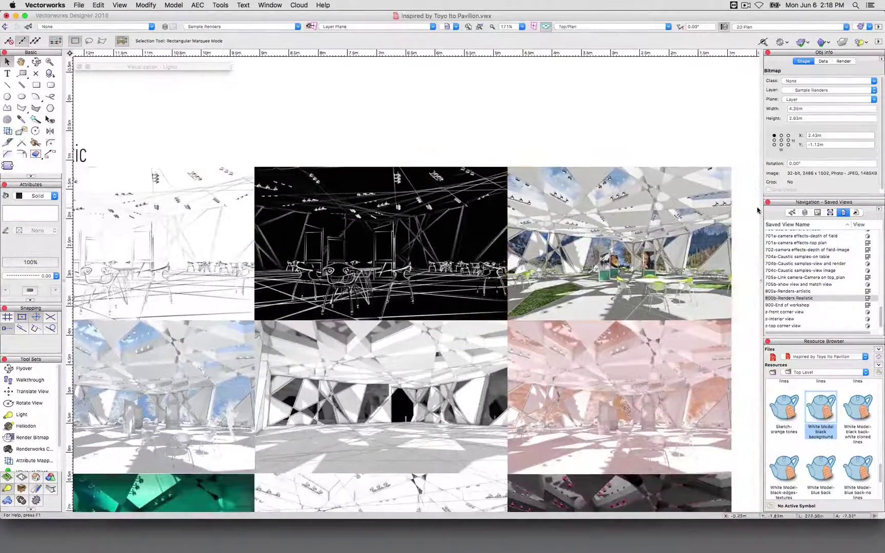
{"action": "scroll", "coordinate": [758, 210], "scroll_direction": "up", "scroll_amount": 5}
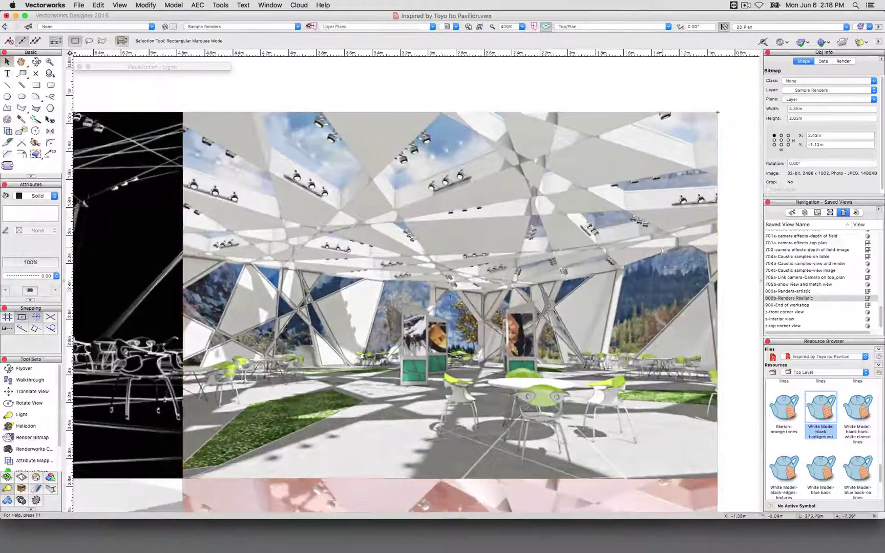
{"action": "scroll", "coordinate": [662, 251], "scroll_direction": "up", "scroll_amount": 2}
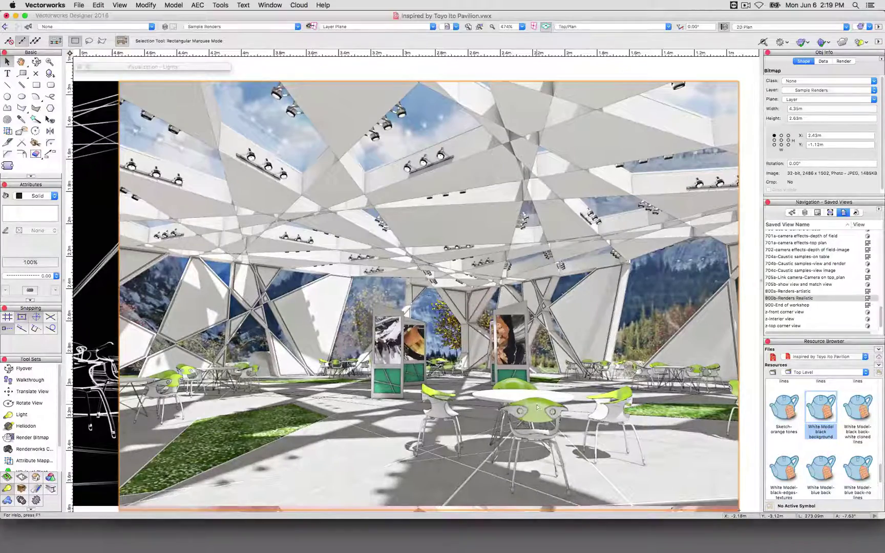
{"action": "scroll", "coordinate": [739, 81], "scroll_direction": "down", "scroll_amount": 5}
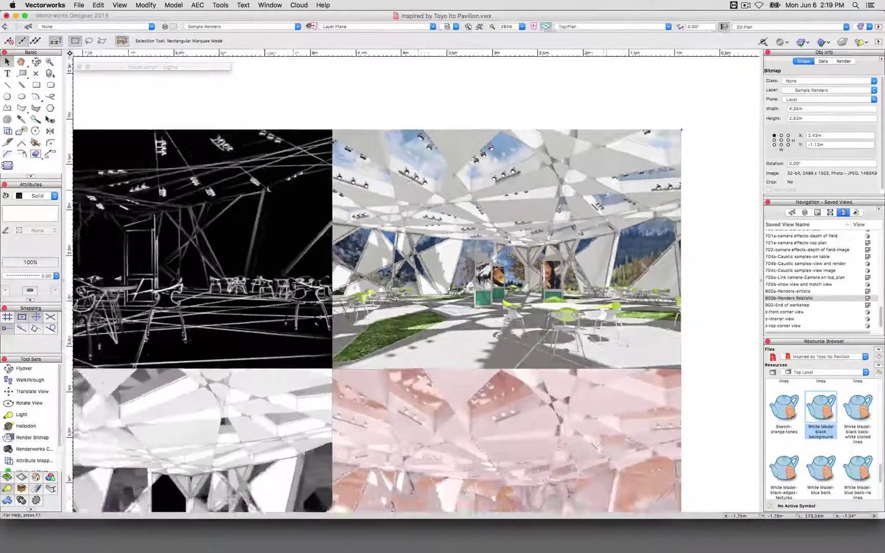
Examine the dark grey sample render with magenta edges in the bottom row.
{"action": "scroll", "coordinate": [459, 286], "scroll_direction": "up", "scroll_amount": 5}
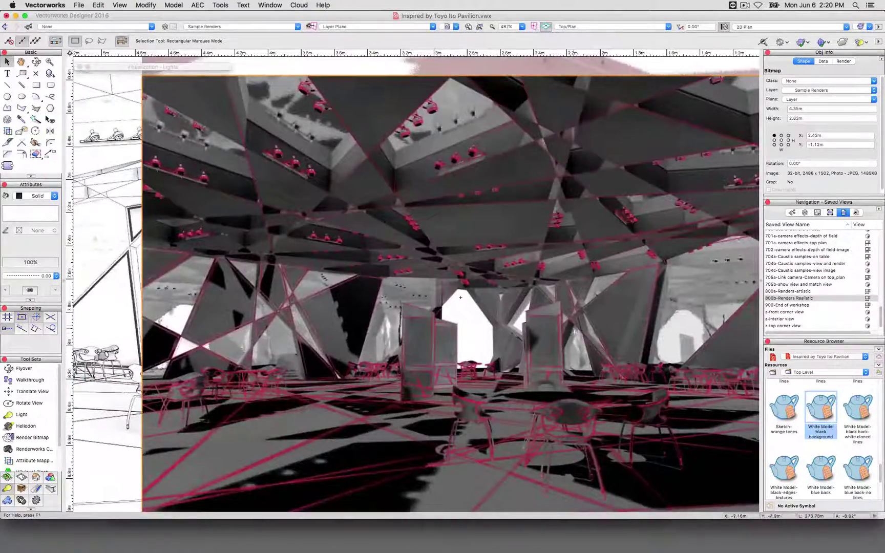
{"action": "scroll", "coordinate": [803, 458], "scroll_direction": "down", "scroll_amount": 1}
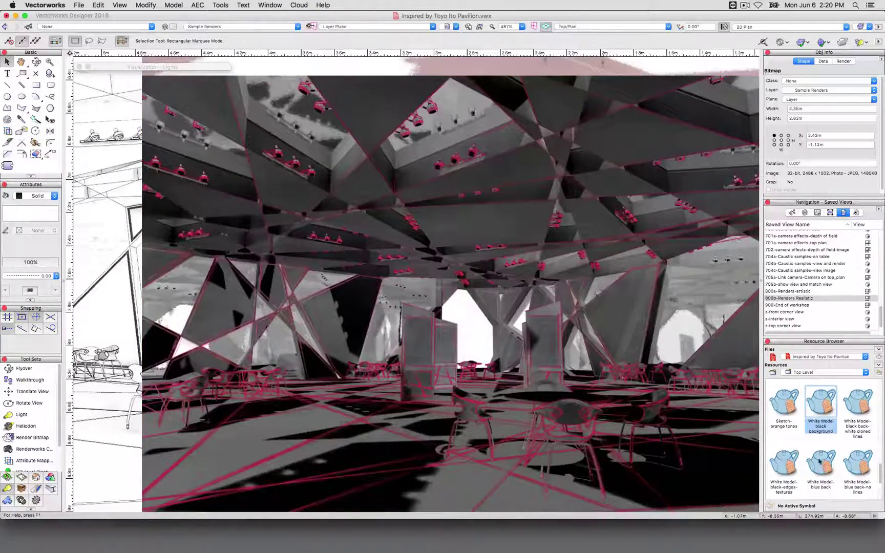
{"action": "scroll", "coordinate": [676, 414], "scroll_direction": "down", "scroll_amount": 5}
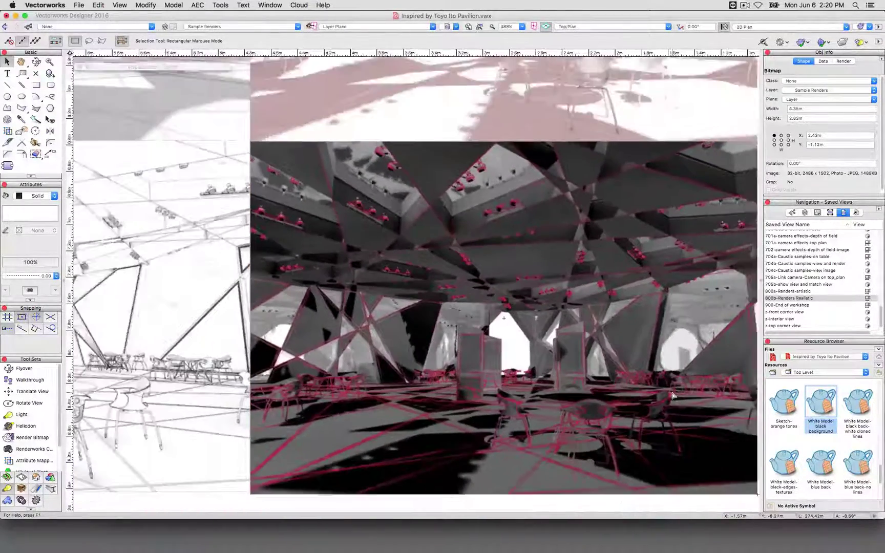
Examine the white model render with the black background and the neighbouring white model render with the blue sky.
{"action": "scroll", "coordinate": [367, 345], "scroll_direction": "up", "scroll_amount": 3}
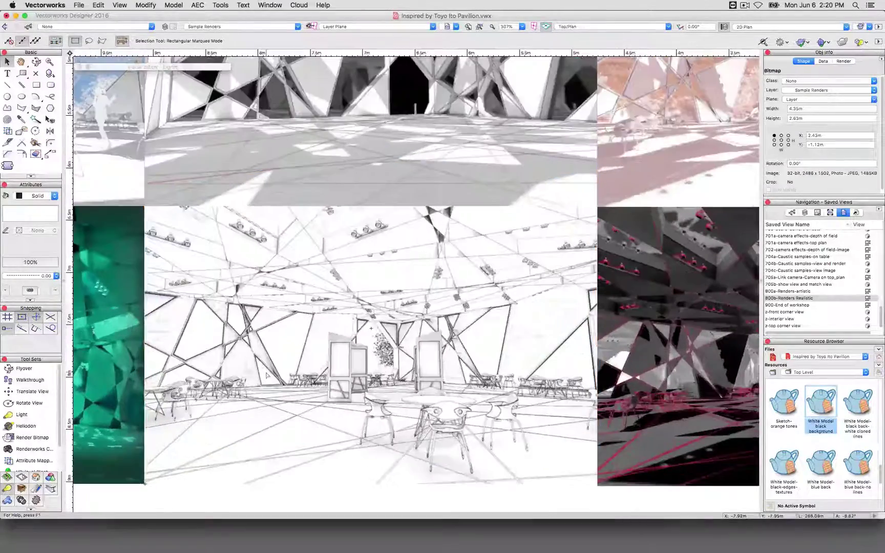
{"action": "scroll", "coordinate": [368, 344], "scroll_direction": "up", "scroll_amount": 4}
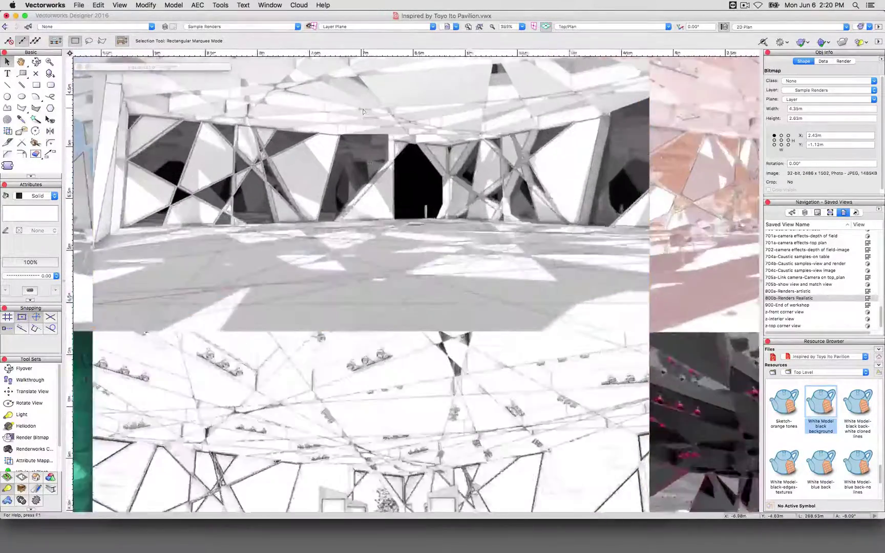
{"action": "middle_click_drag", "start_coordinate": [308, 57], "coordinate": [392, 232]}
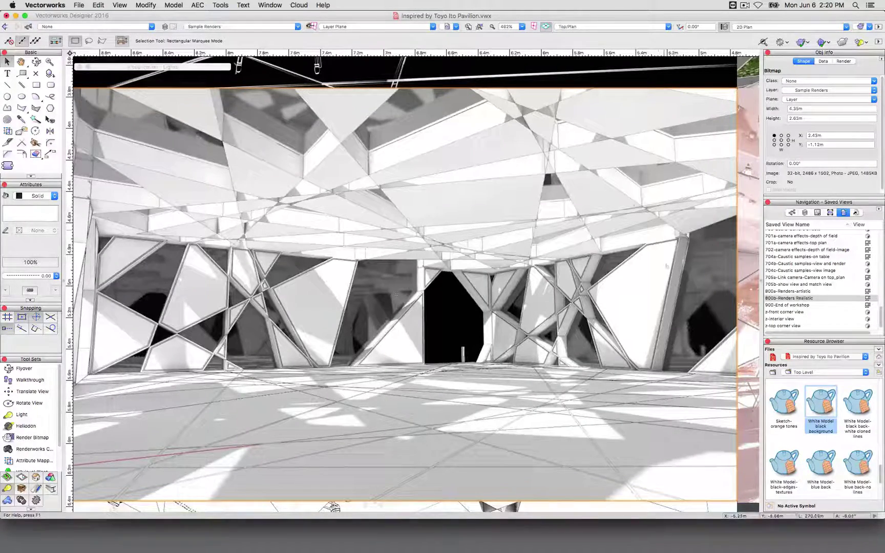
{"action": "scroll", "coordinate": [712, 280], "scroll_direction": "down", "scroll_amount": 2}
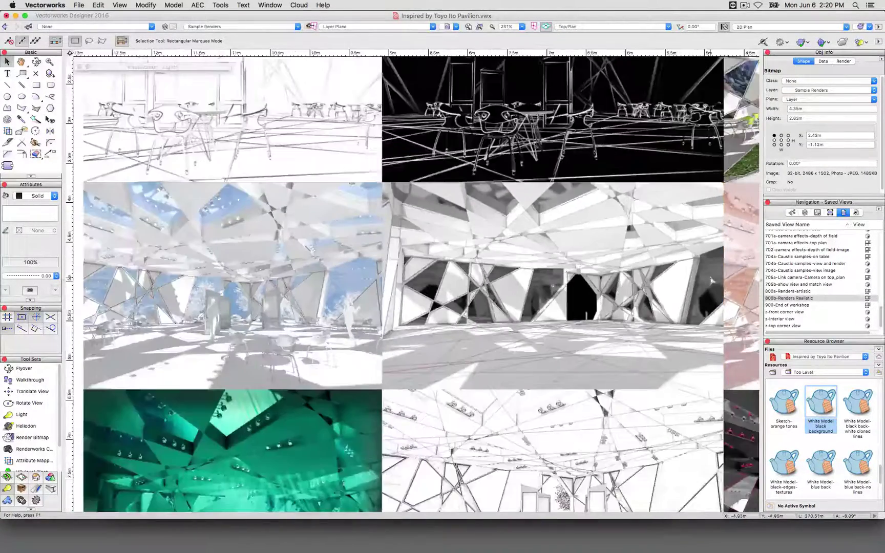
{"action": "scroll", "coordinate": [116, 265], "scroll_direction": "up", "scroll_amount": 2}
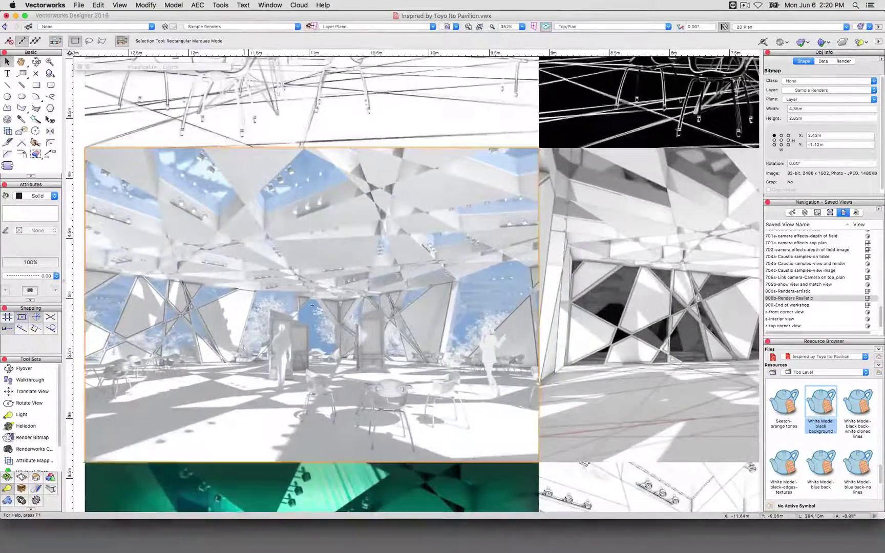
{"action": "scroll", "coordinate": [320, 300], "scroll_direction": "left", "scroll_amount": 3}
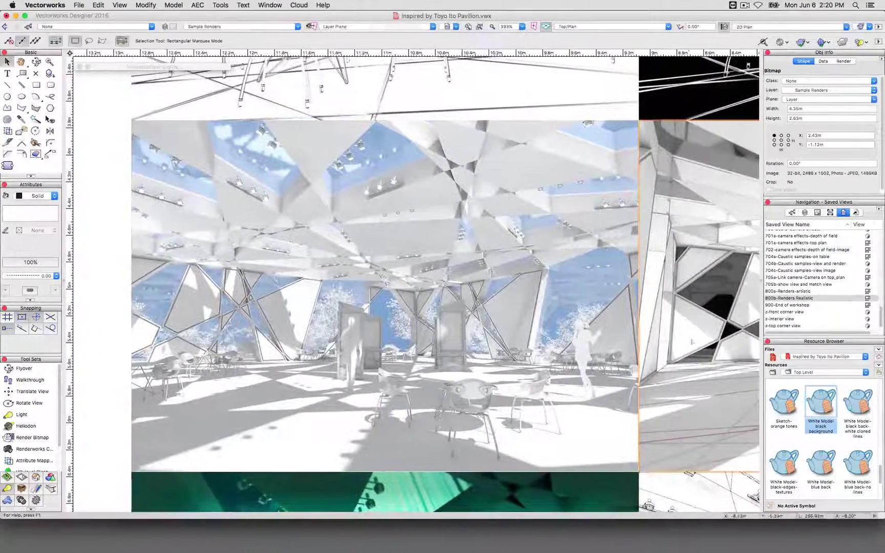
{"action": "scroll", "coordinate": [438, 326], "scroll_direction": "up", "scroll_amount": 1}
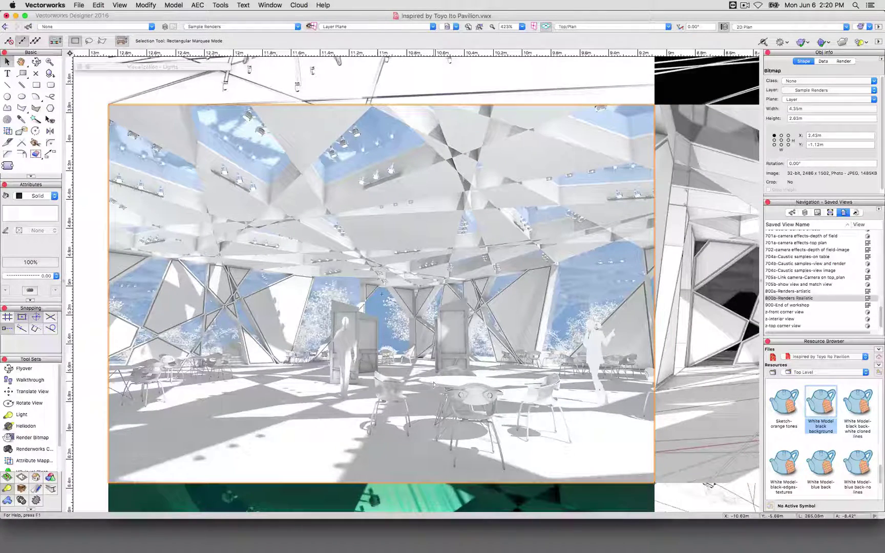
Examine the green-toned render and the full grid of Artistic samples, and select the White Model black background render style.
{"action": "scroll", "coordinate": [115, 488], "scroll_direction": "down", "scroll_amount": 5}
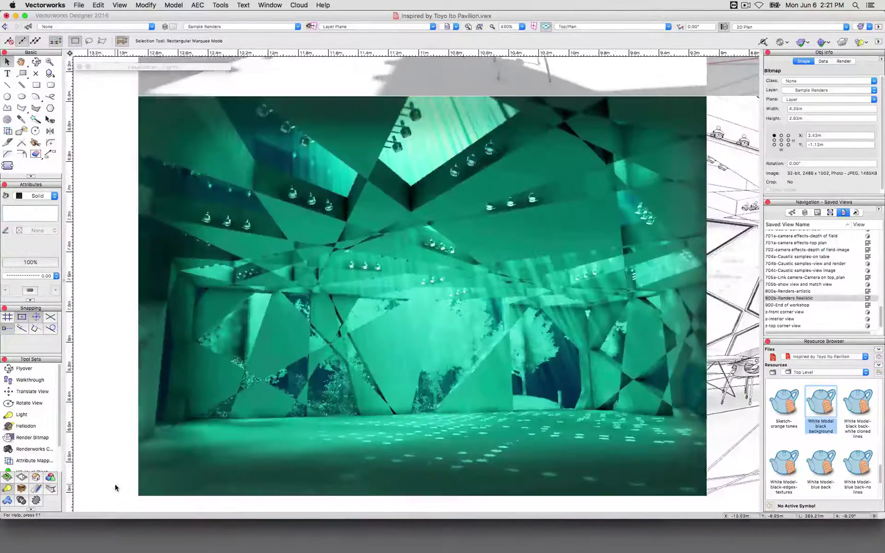
{"action": "scroll", "coordinate": [118, 488], "scroll_direction": "down", "scroll_amount": 3, "text": "ctrl"}
{"action": "scroll", "coordinate": [118, 488], "scroll_direction": "down", "scroll_amount": 3, "text": "ctrl"}
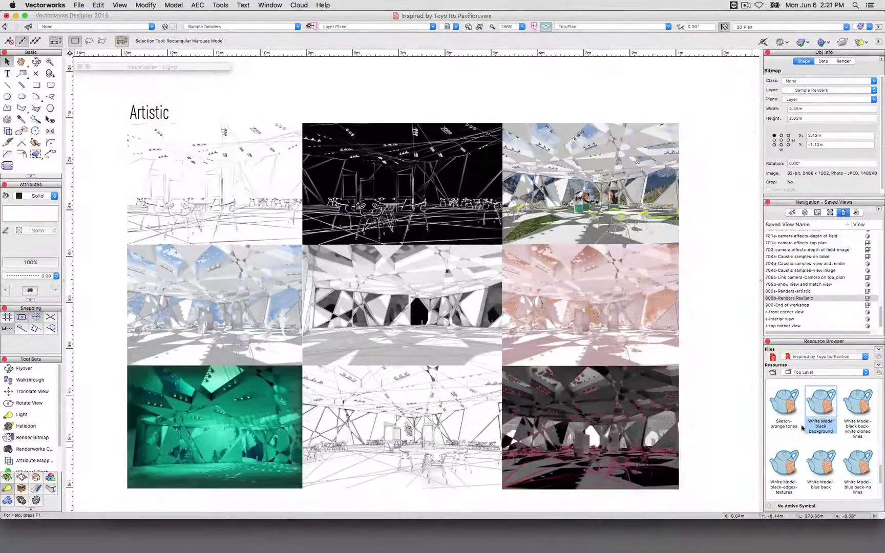
{"action": "left_click", "coordinate": [819, 404]}
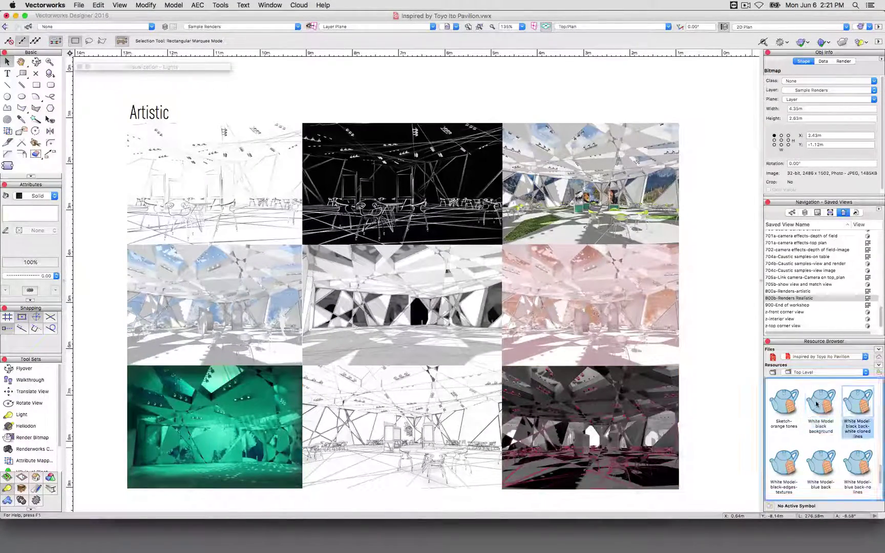
Create a new blank document.
{"action": "left_click", "coordinate": [80, 5]}
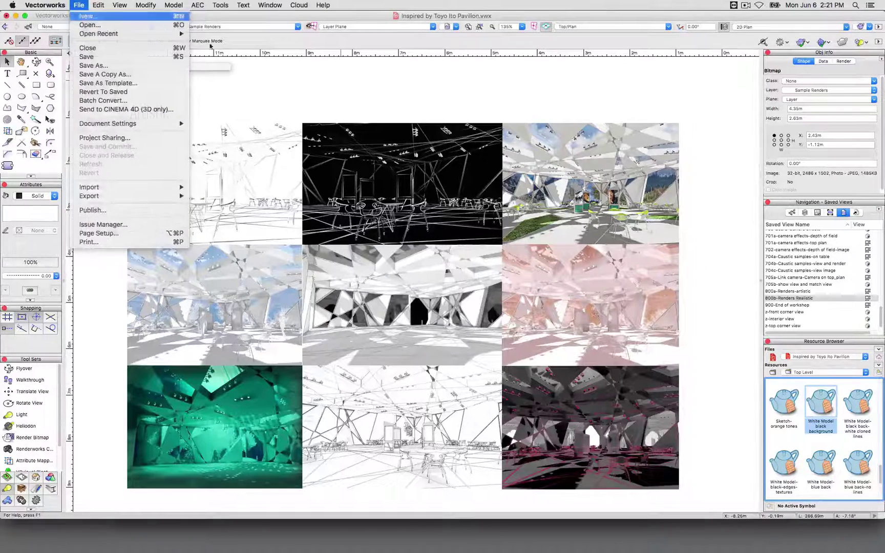
{"action": "left_click", "coordinate": [88, 16]}
{"action": "left_click", "coordinate": [487, 194]}
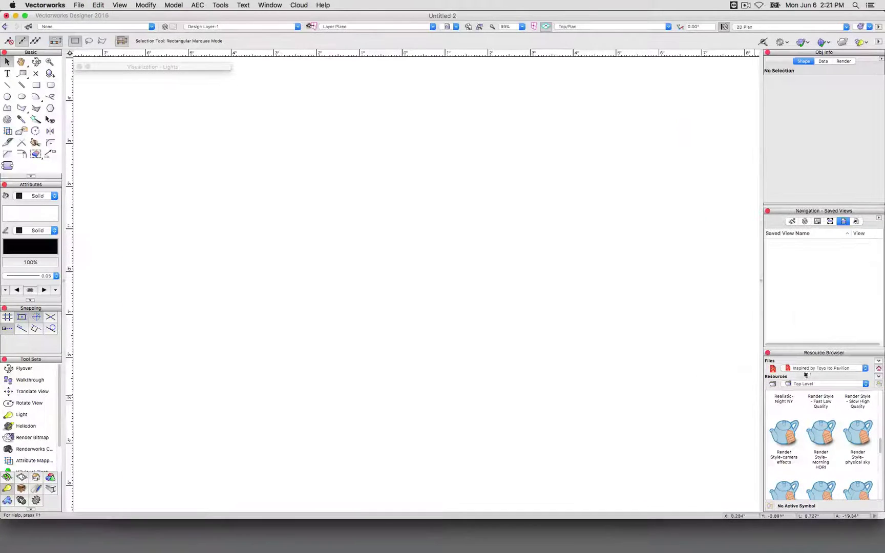
Import Render Style-Morning HDRI from the Inspired by Toyo Ito Pavilion file into the blank document and display that document's own resources.
{"action": "scroll", "coordinate": [836, 423], "scroll_direction": "up", "scroll_amount": 2}
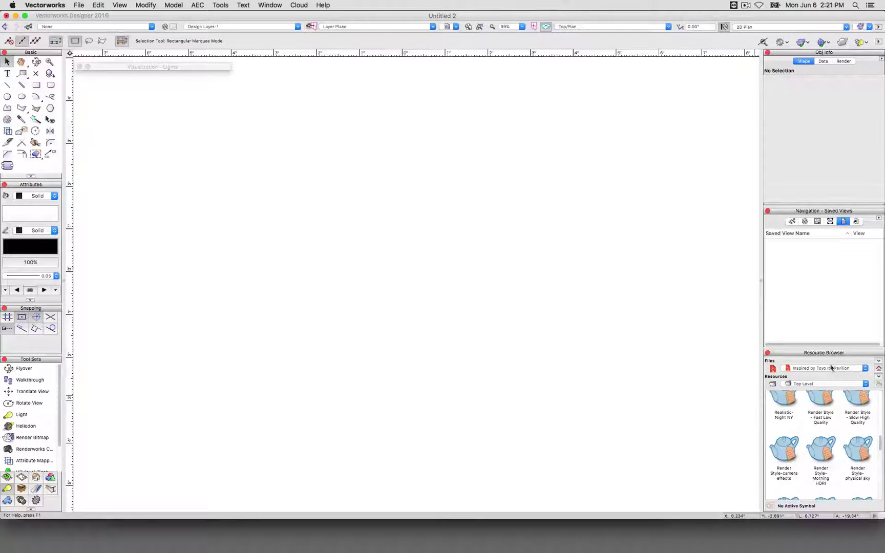
{"action": "right_click", "coordinate": [815, 441]}
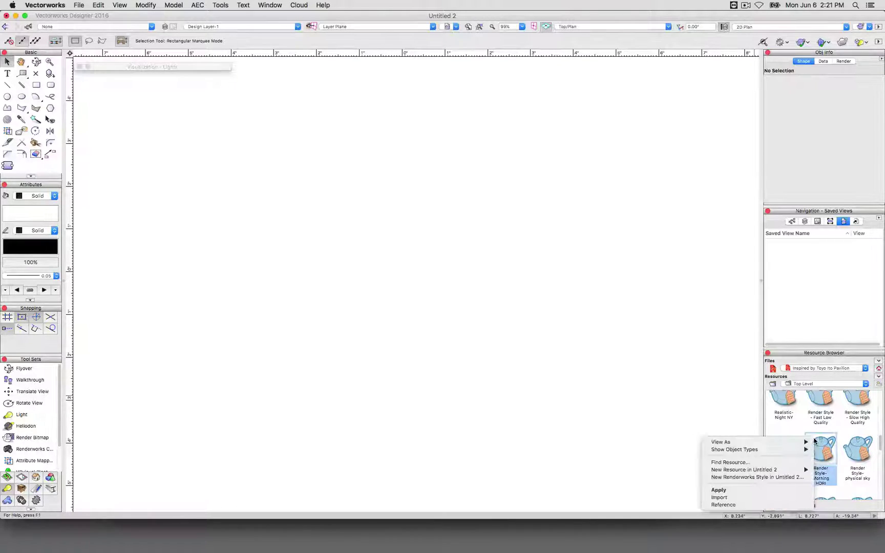
{"action": "left_click", "coordinate": [771, 496]}
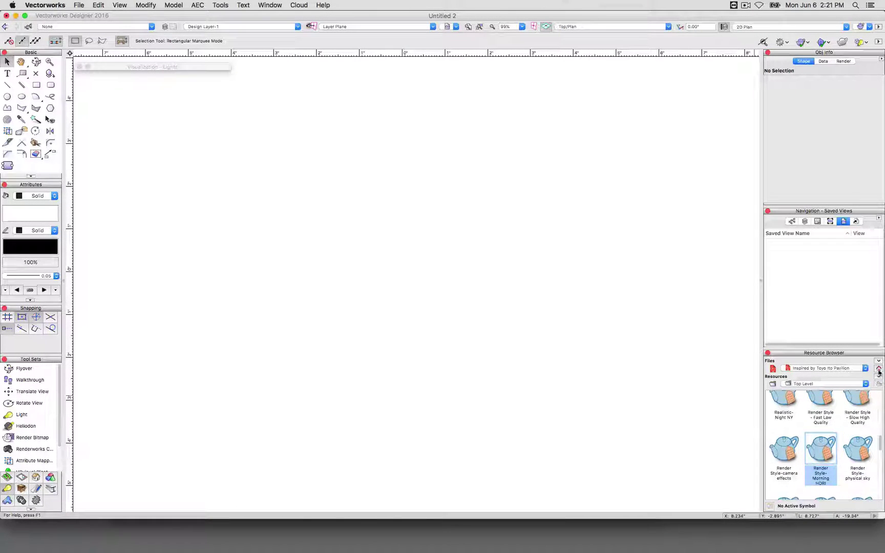
{"action": "left_click", "coordinate": [824, 438]}
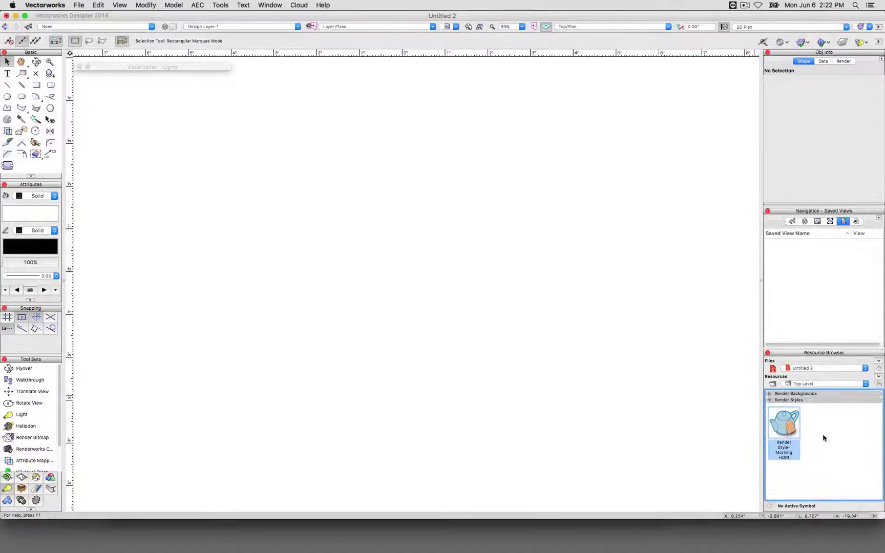